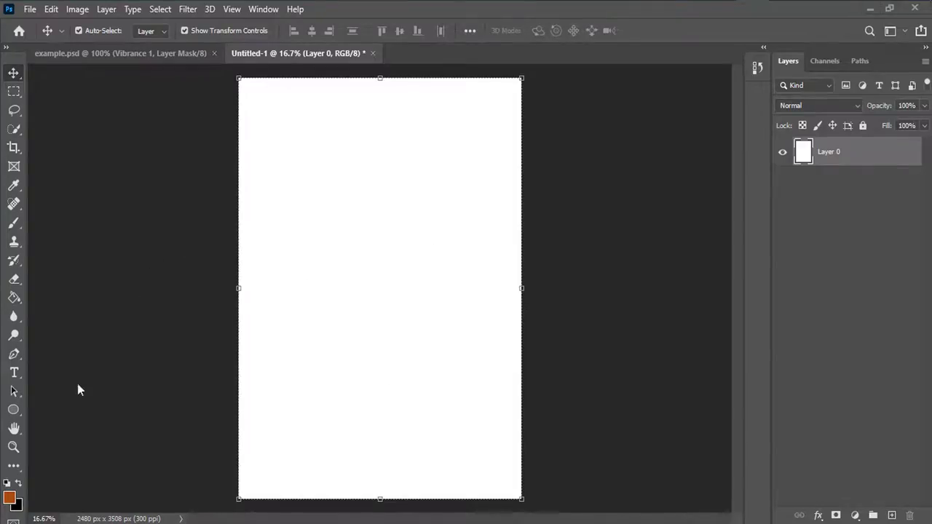
Step: Open pexels-andrea-piacquadio-3775147.jpg and unlock its Background layer as Layer 0
click(31, 10)
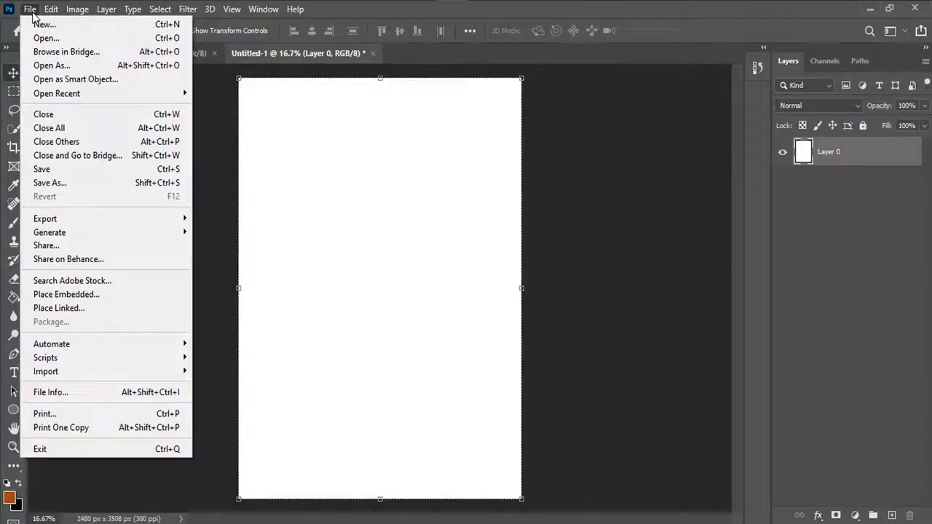
click(42, 38)
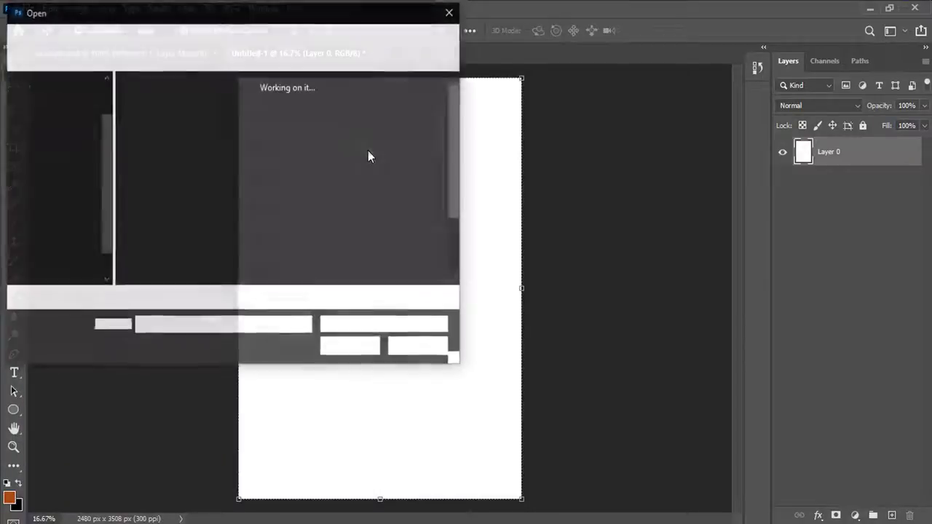
click(257, 233)
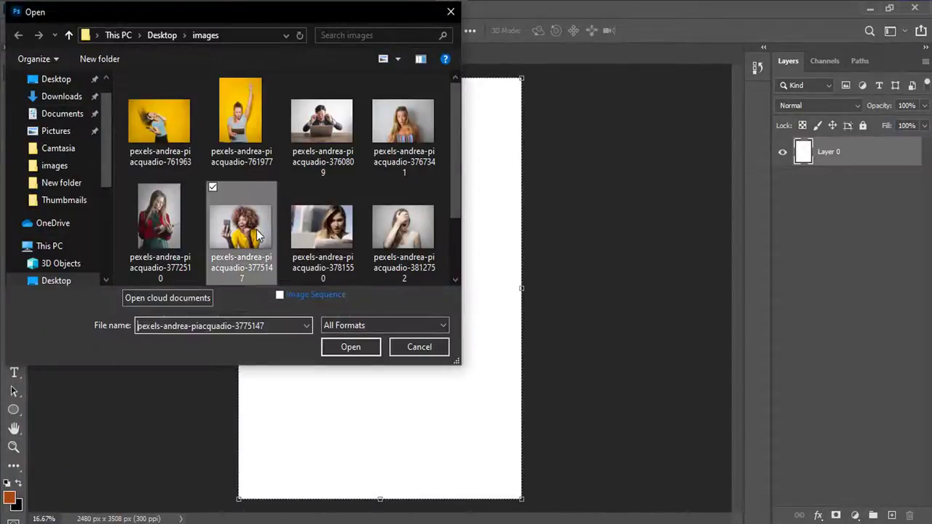
double_click(221, 216)
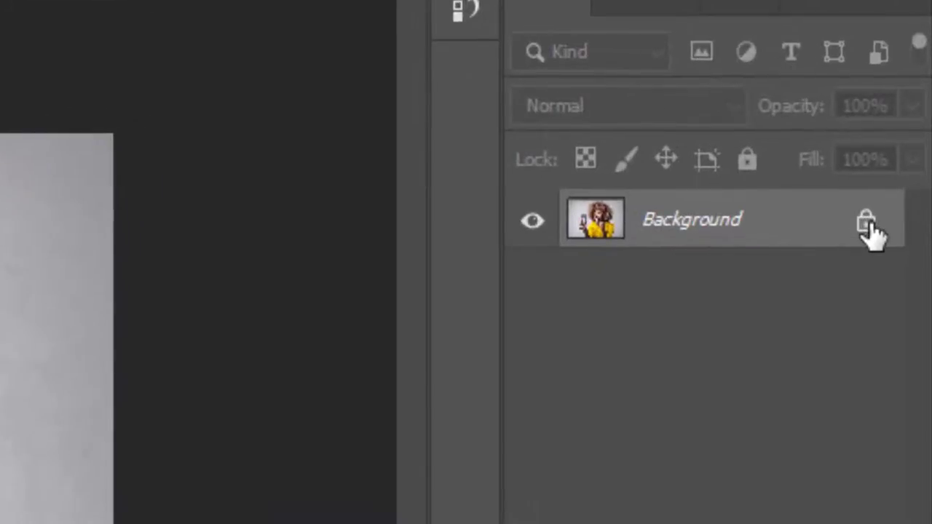
click(867, 222)
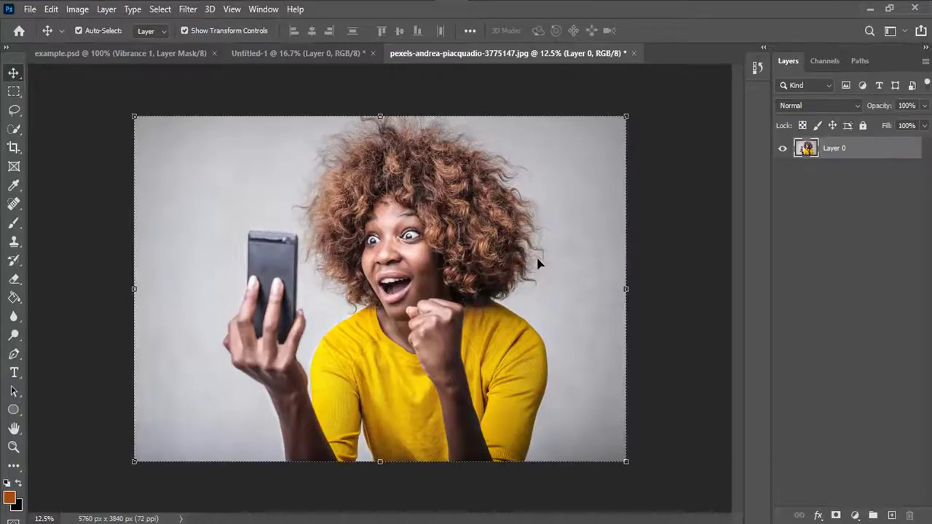
Step: Set the image size to 2000 px wide by 1500 px high
click(79, 8)
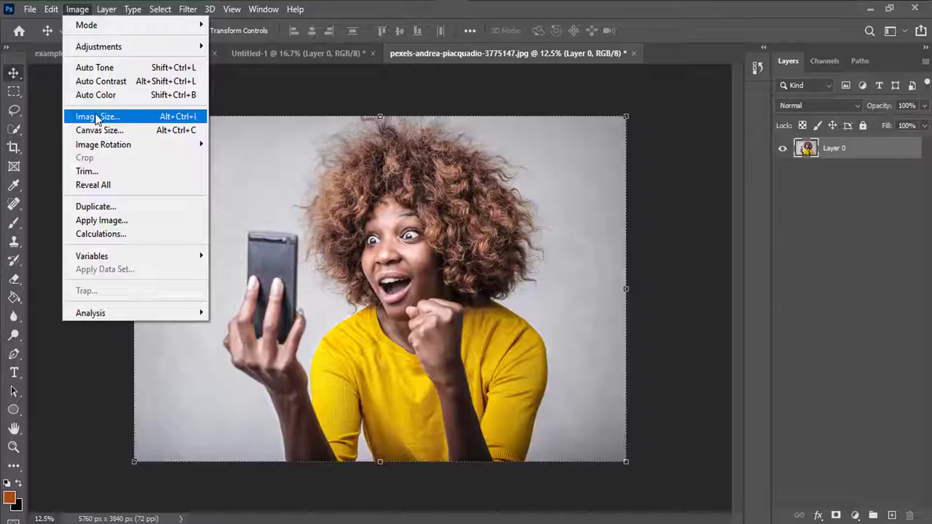
click(96, 117)
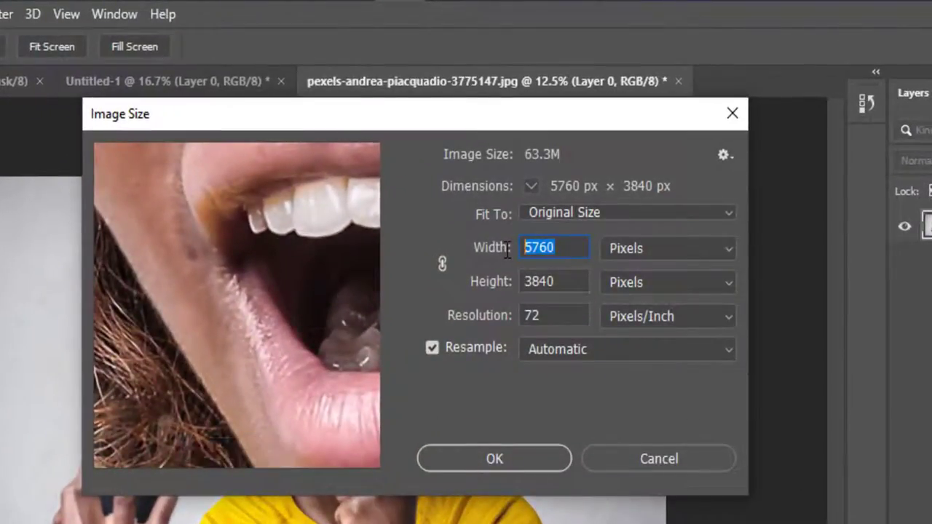
text(2000)
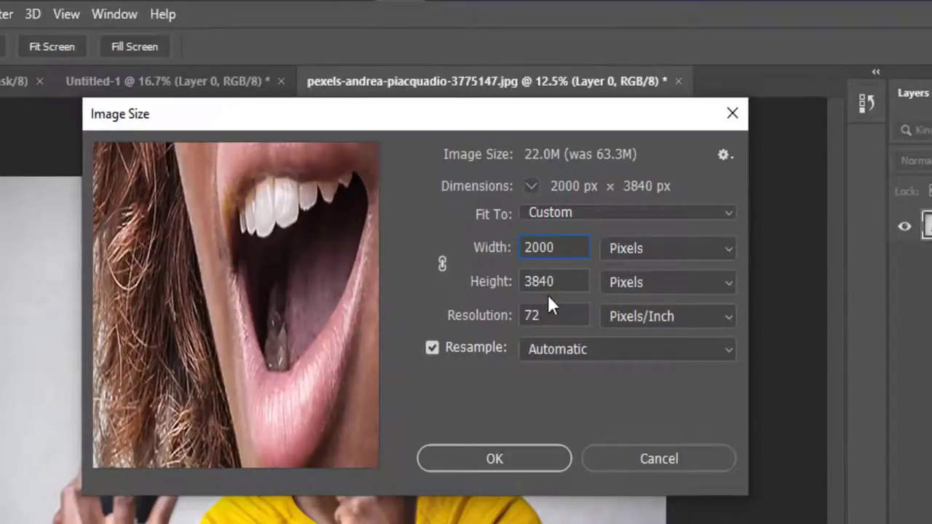
key(Tab)
text(15)
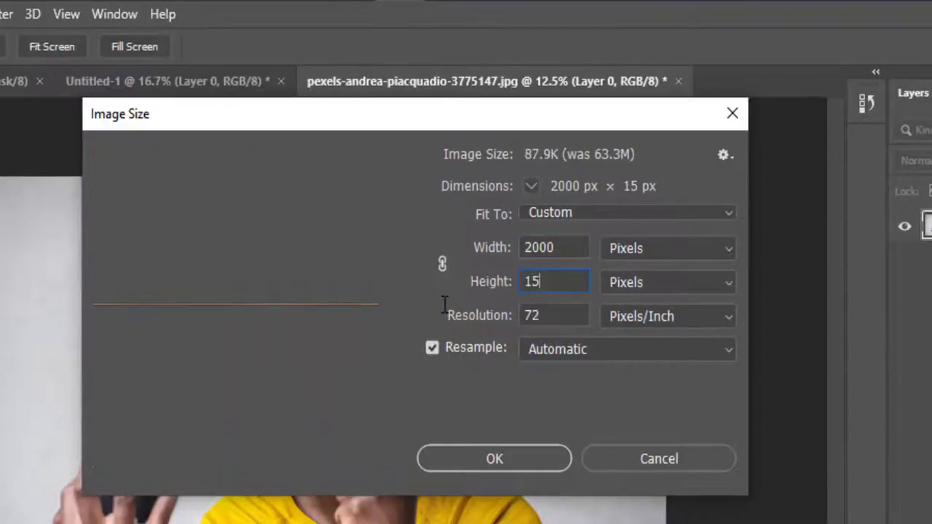
text(00)
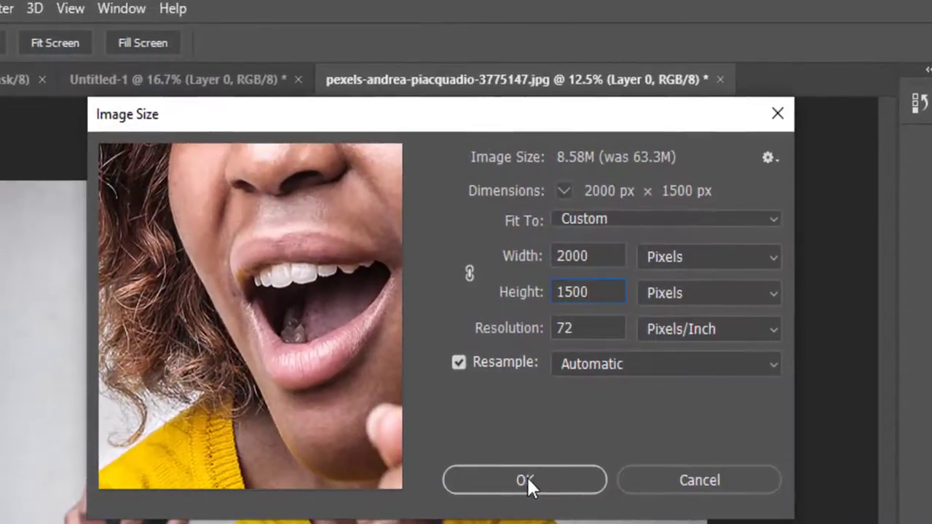
click(498, 462)
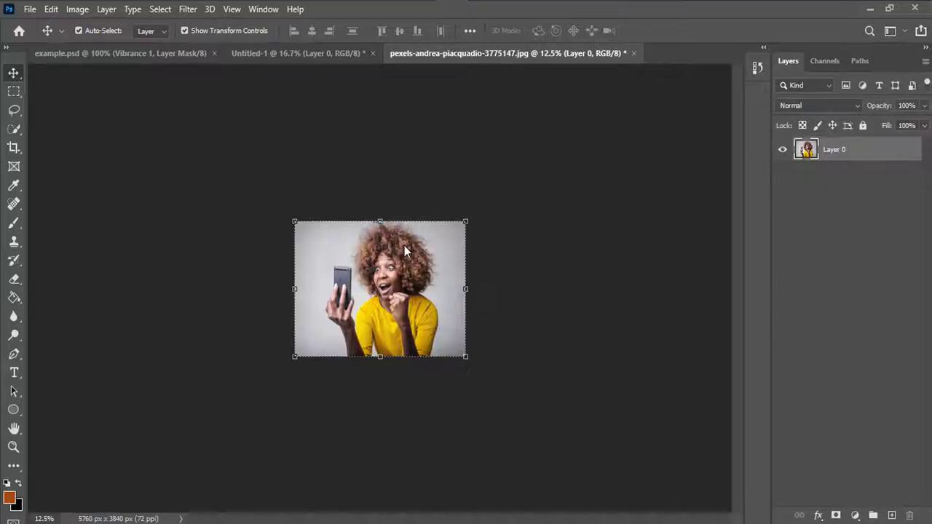
Step: Zoom to 50%, duplicate Layer 0, hide the original, and select Layer 0 copy
key(ctrl+plus)
key(ctrl+plus)
key(ctrl+plus)
key(ctrl+plus)
key(ctrl)
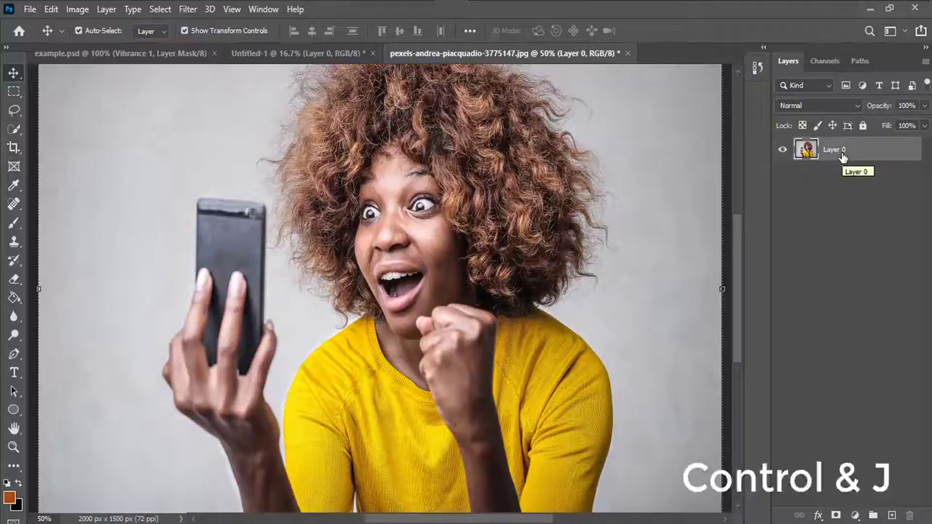
key(ctrl+j)
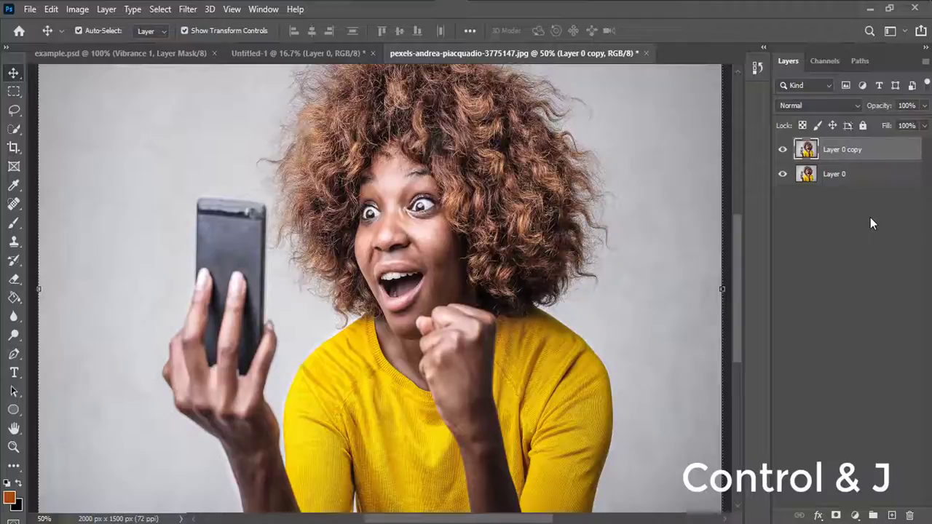
click(784, 175)
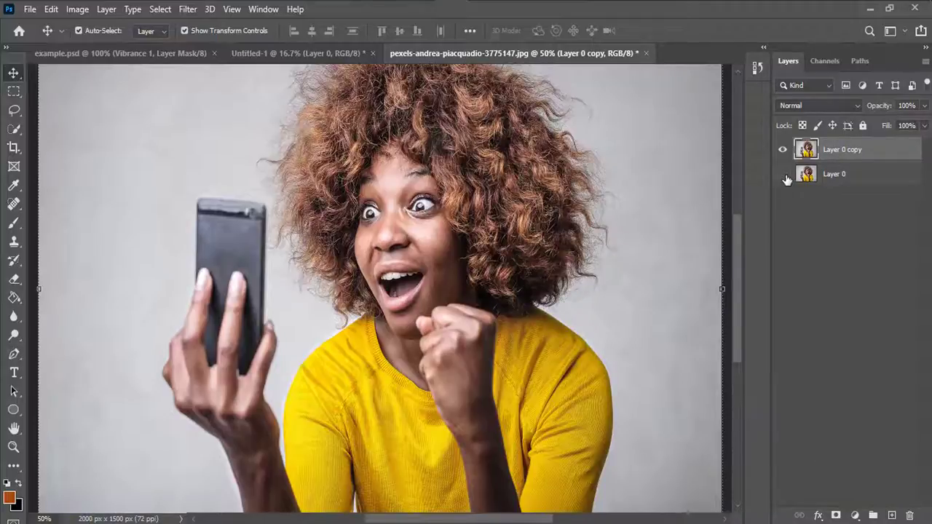
click(865, 178)
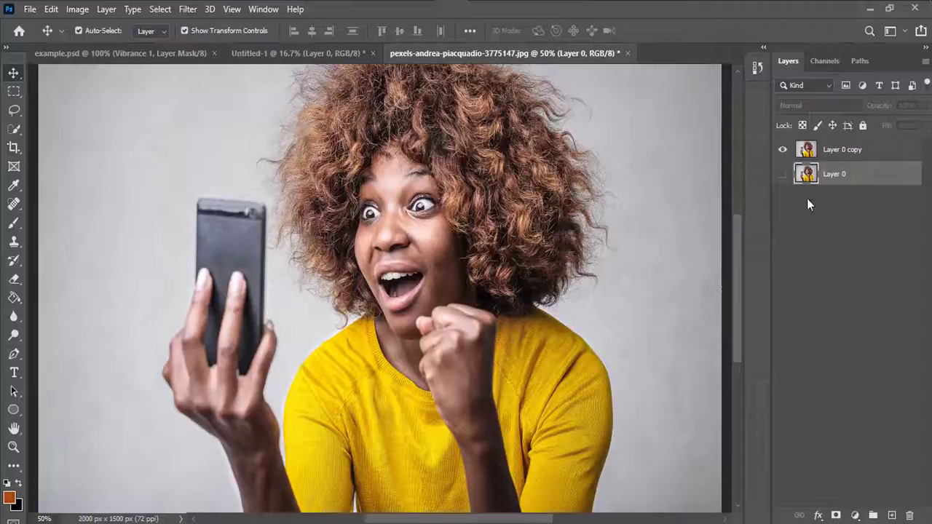
click(850, 151)
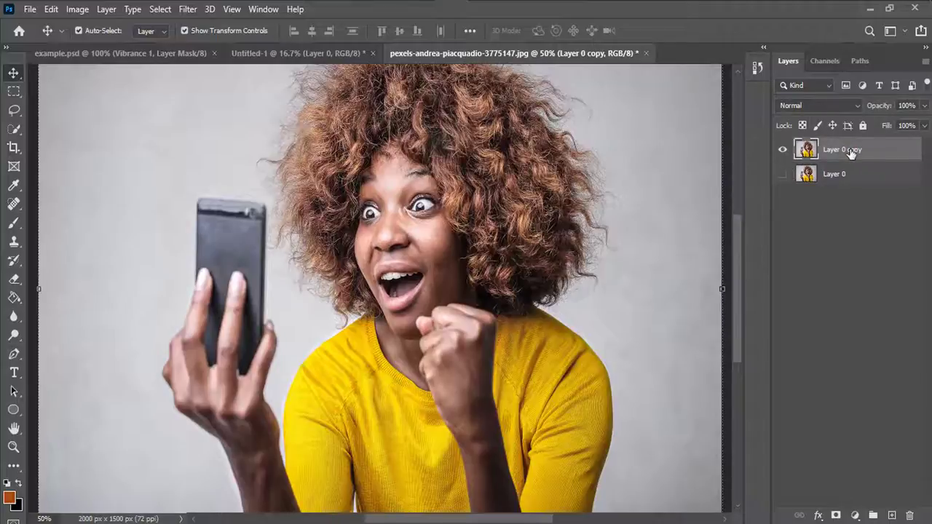
Step: Apply Shadows/Highlights to Layer 0 copy with Shadows Amount at 35%
click(76, 10)
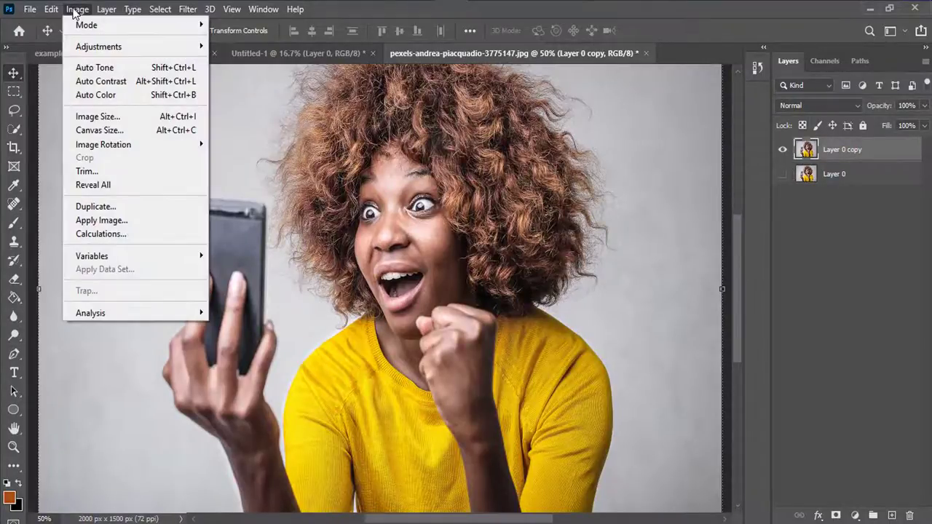
mouse_move(124, 48)
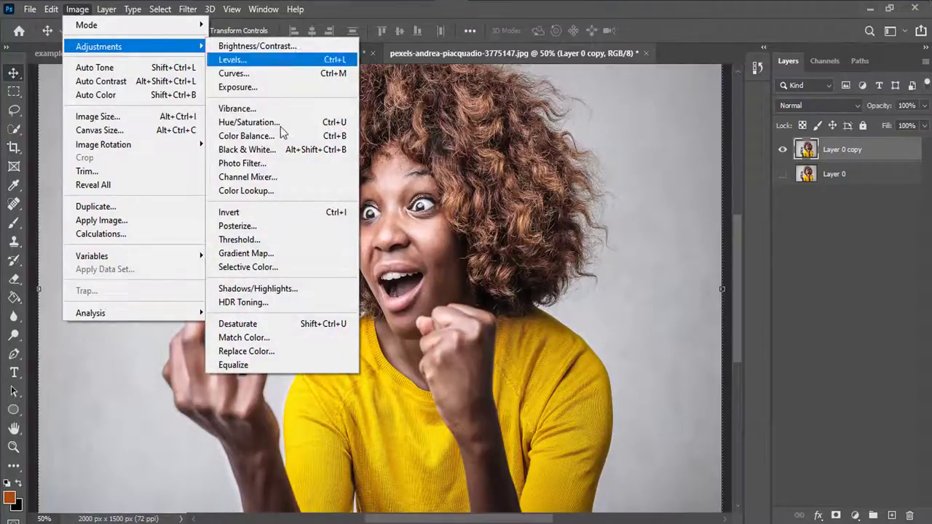
click(277, 289)
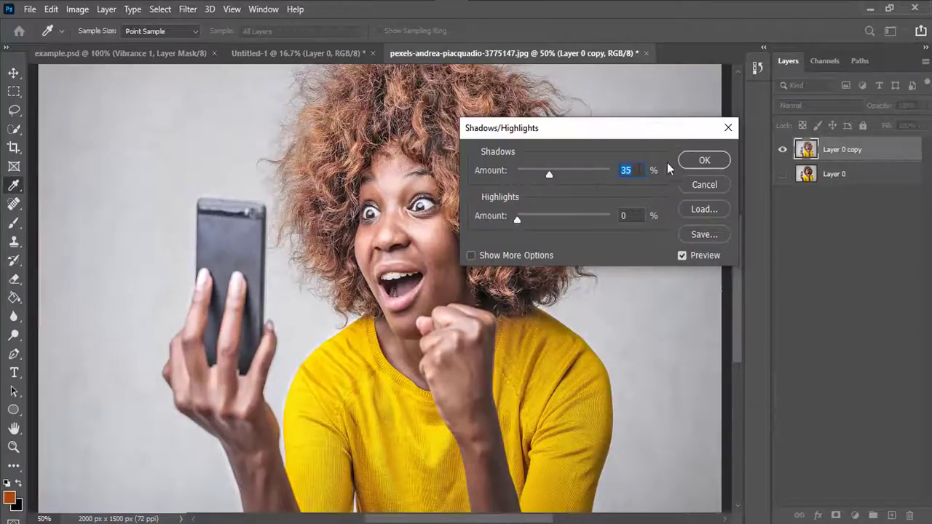
click(704, 160)
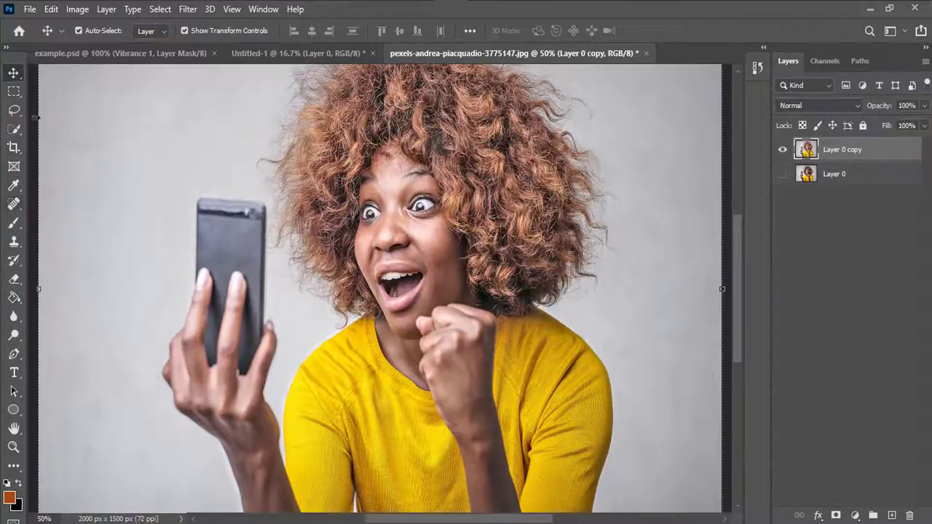
Step: Apply Levels to Layer 0 copy with the white input lowered to 236
click(77, 9)
mouse_move(127, 46)
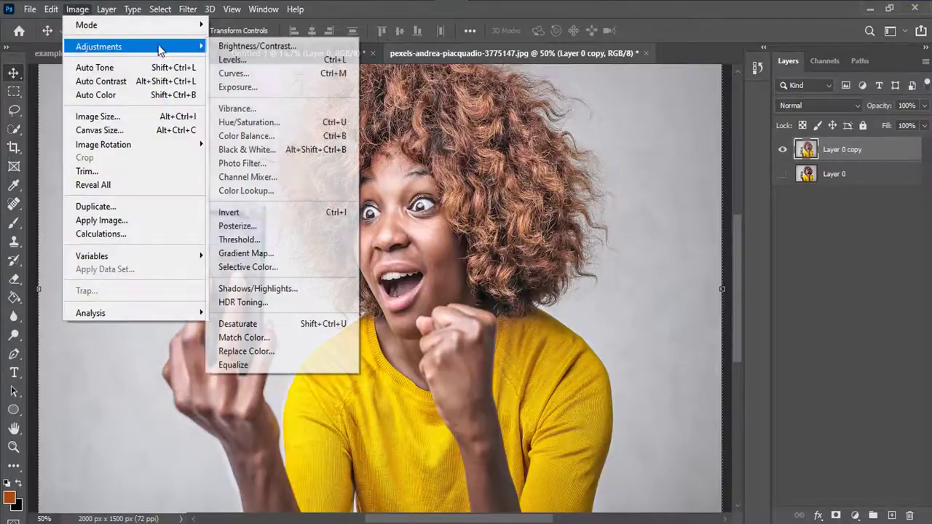
click(252, 61)
drag(666, 256, 654, 258)
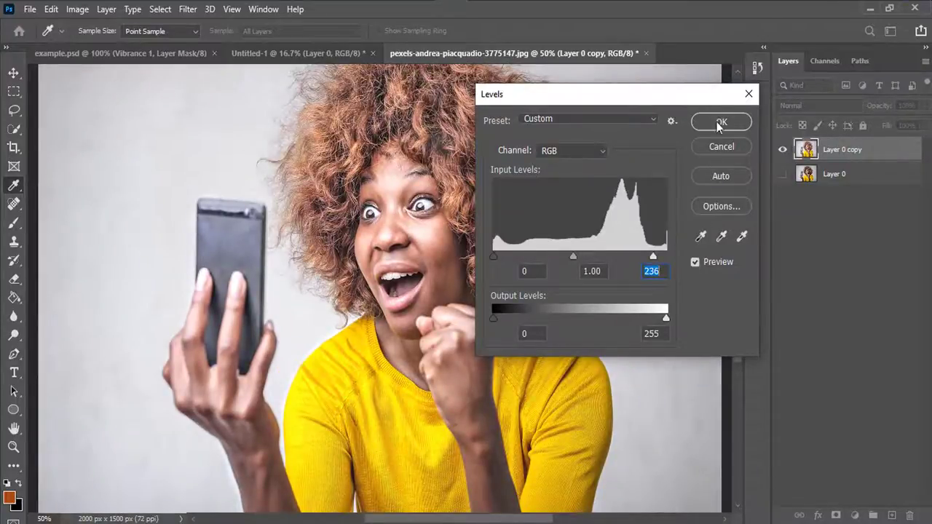
click(720, 123)
key(v)
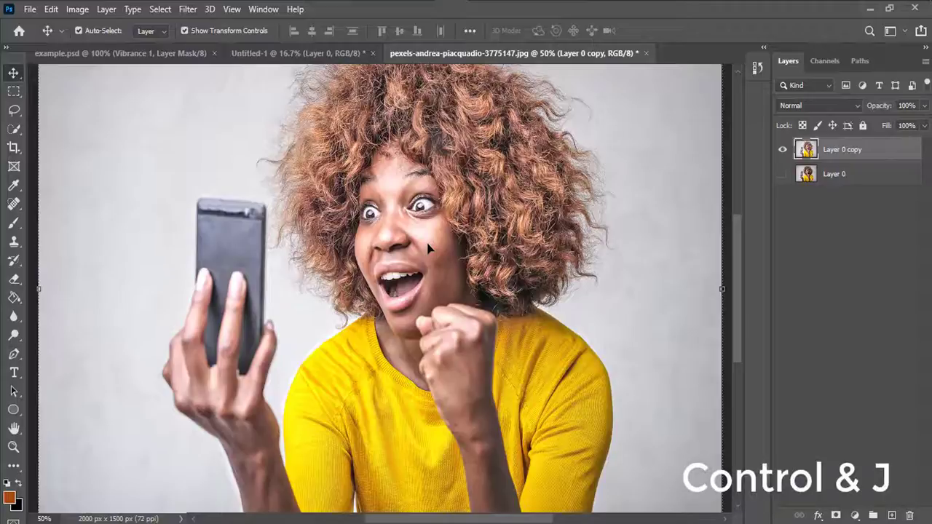
Step: Duplicate the layer, apply a 2.0-pixel High Pass, and set its blend mode to Overlay
key(ctrl)
key(ctrl+j)
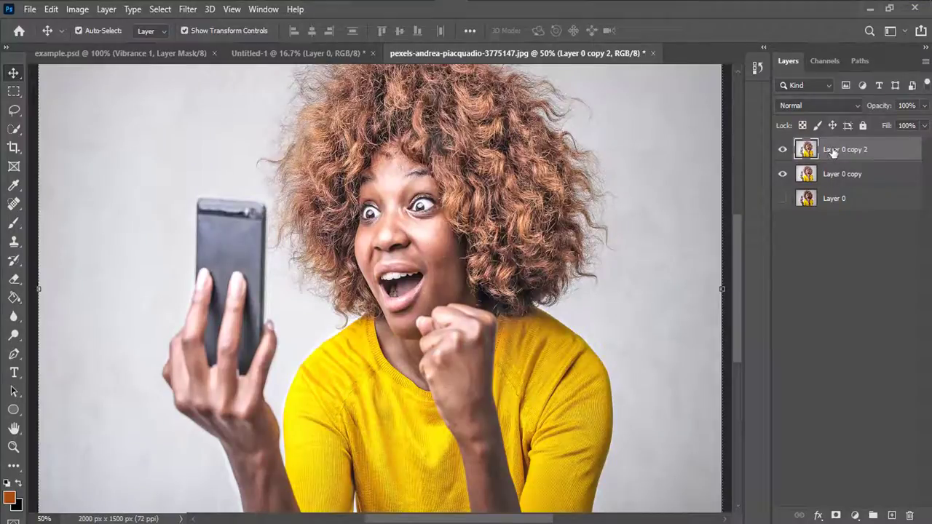
click(187, 9)
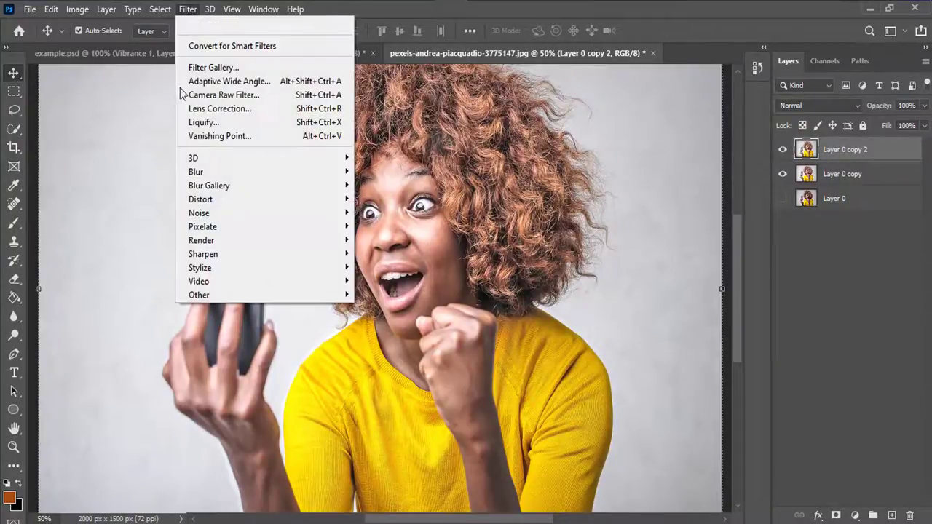
mouse_move(235, 298)
click(381, 308)
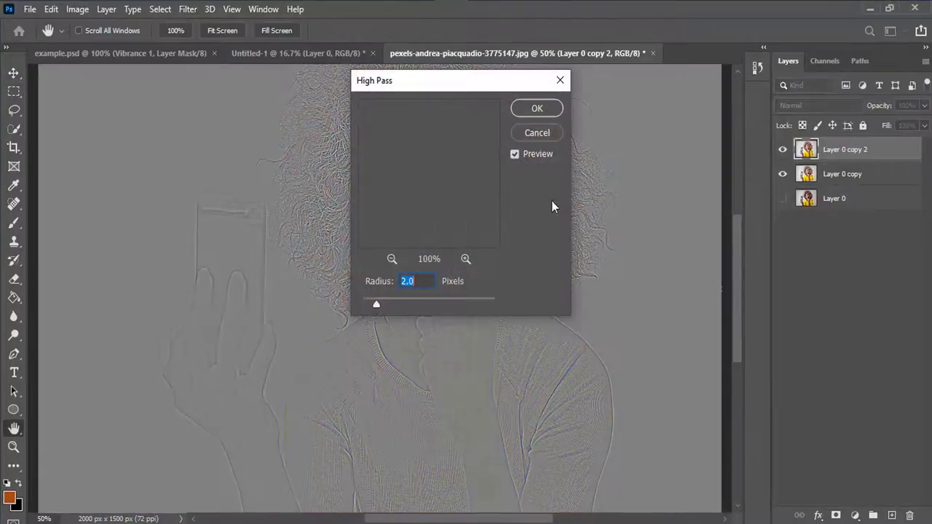
drag(371, 284, 379, 285)
click(538, 108)
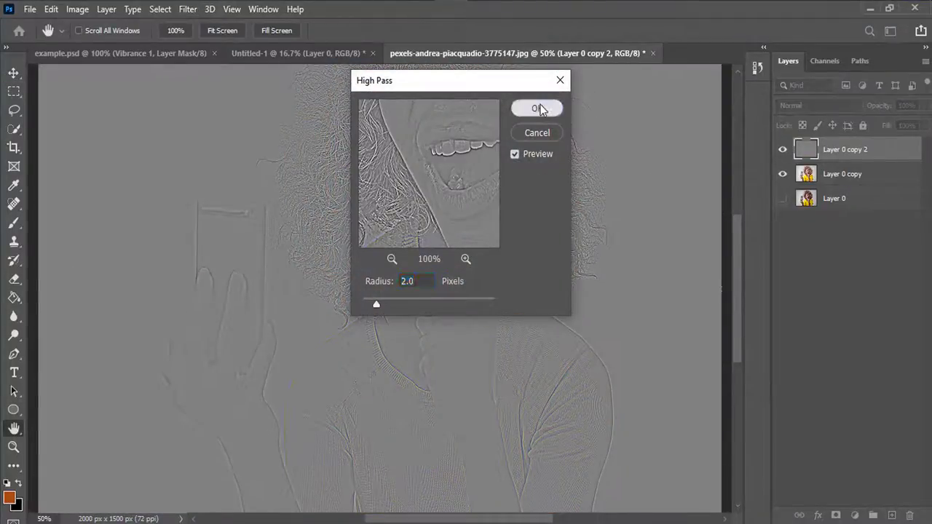
click(827, 107)
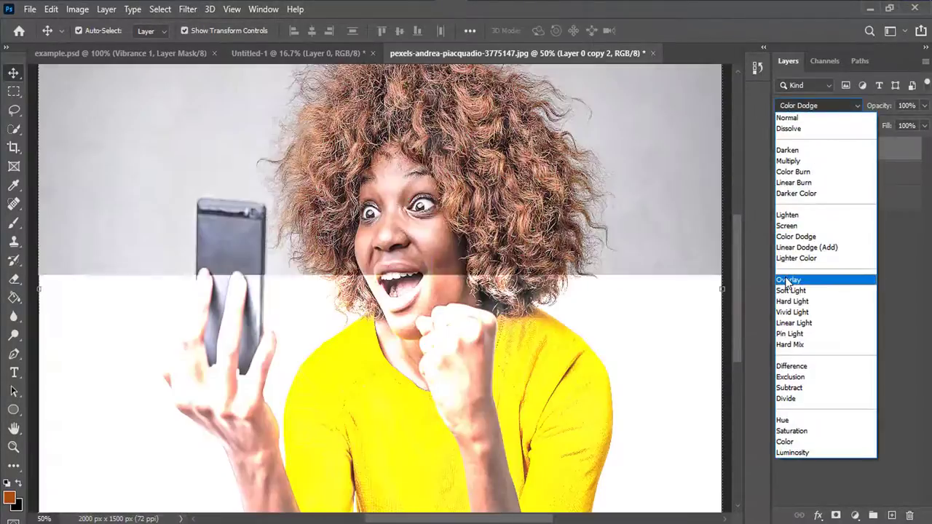
click(788, 282)
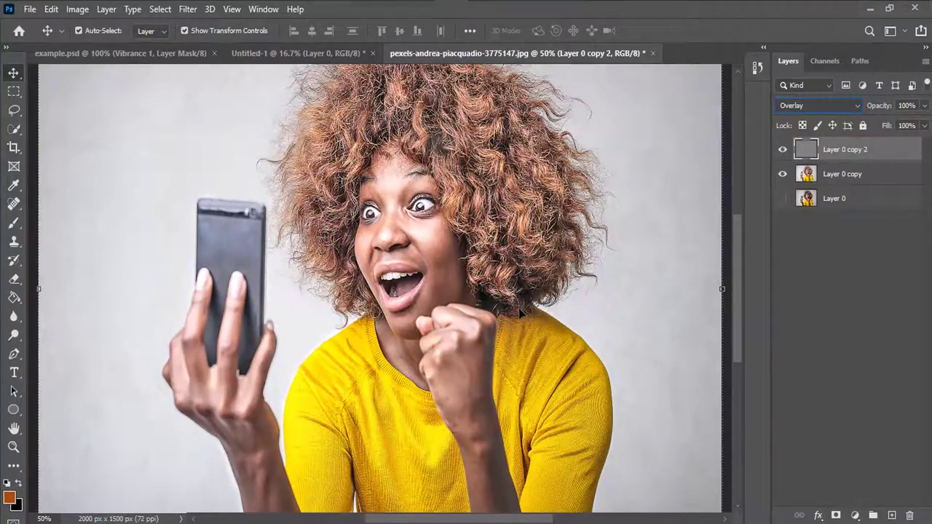
Step: Merge Layer 0 copy 2 with Layer 0 copy into one layer
shift+click(860, 180)
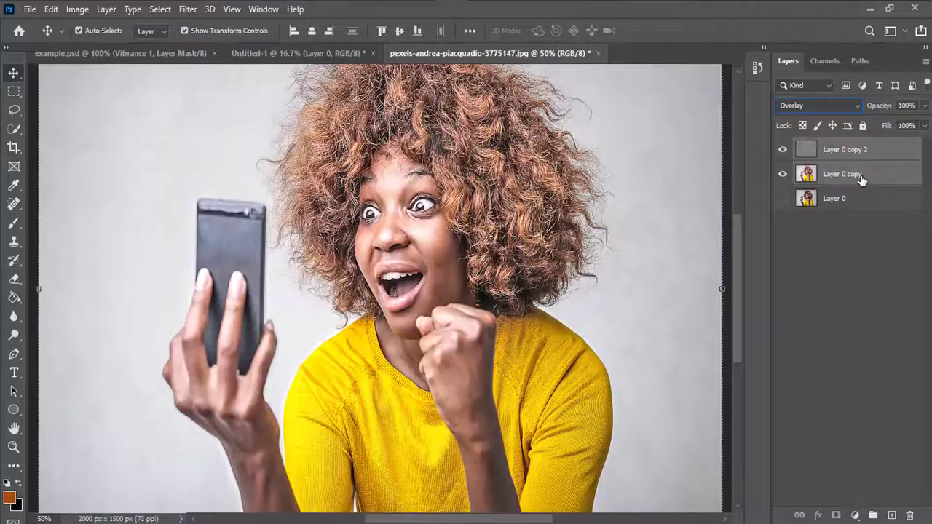
right_click(860, 180)
click(713, 426)
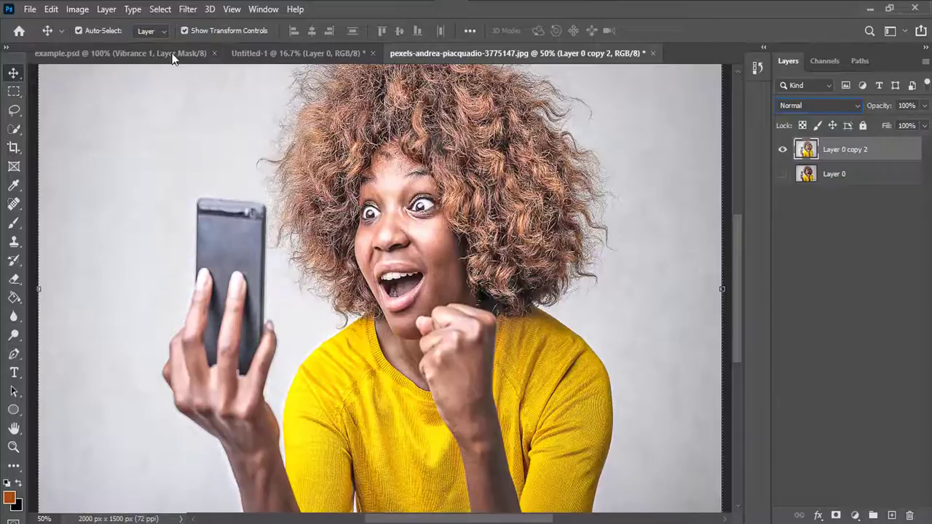
Step: Sharpen the merged layer with Unsharp Mask: Amount 130%, Radius 2.0, Threshold 2
click(187, 10)
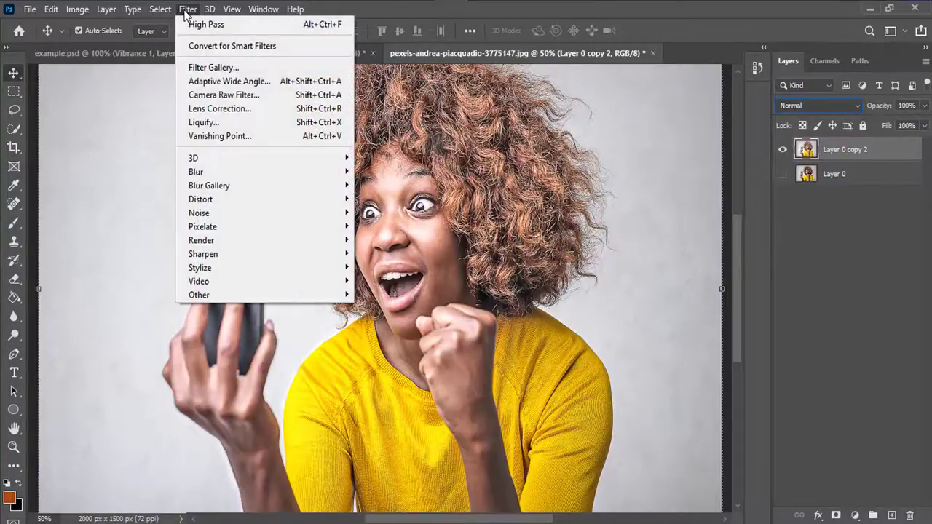
mouse_move(215, 256)
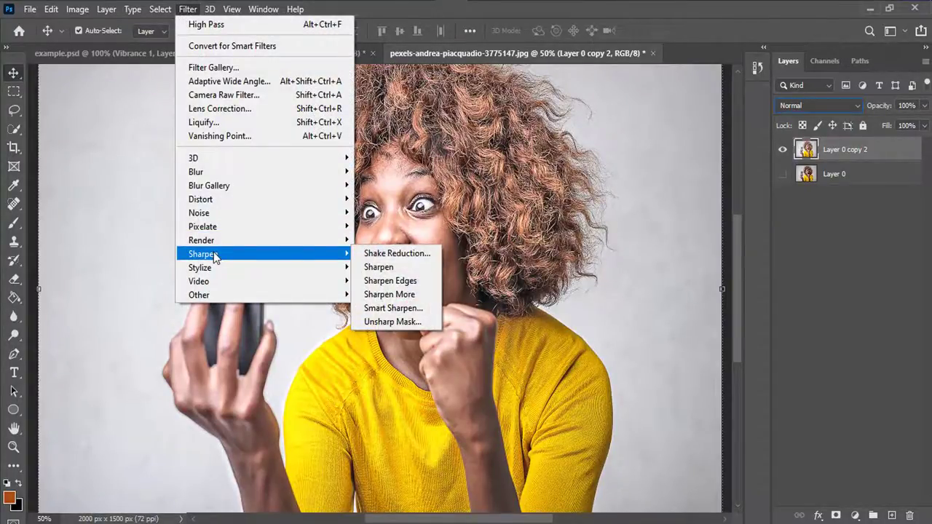
click(389, 323)
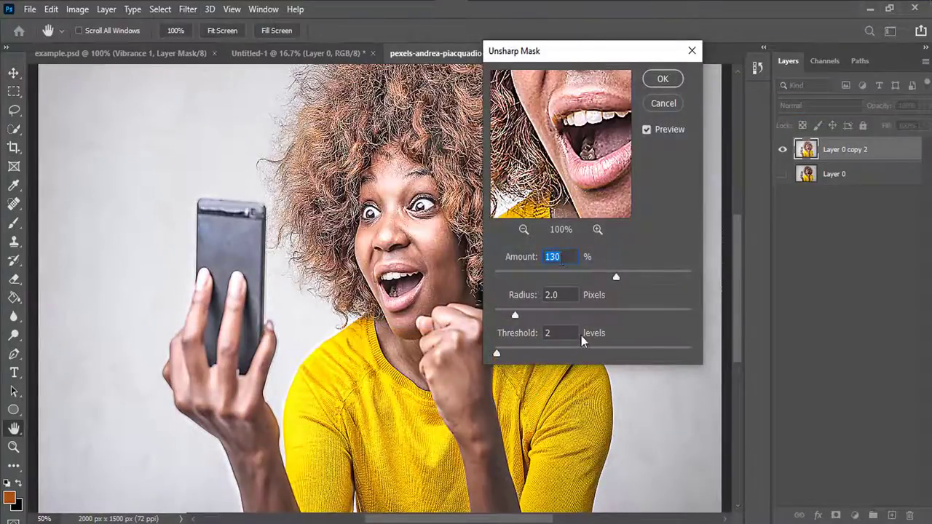
click(650, 81)
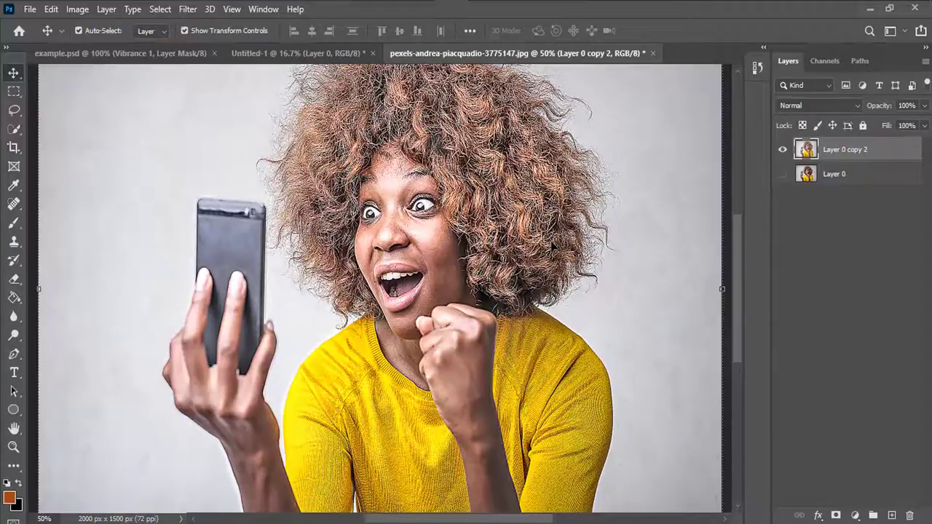
click(186, 9)
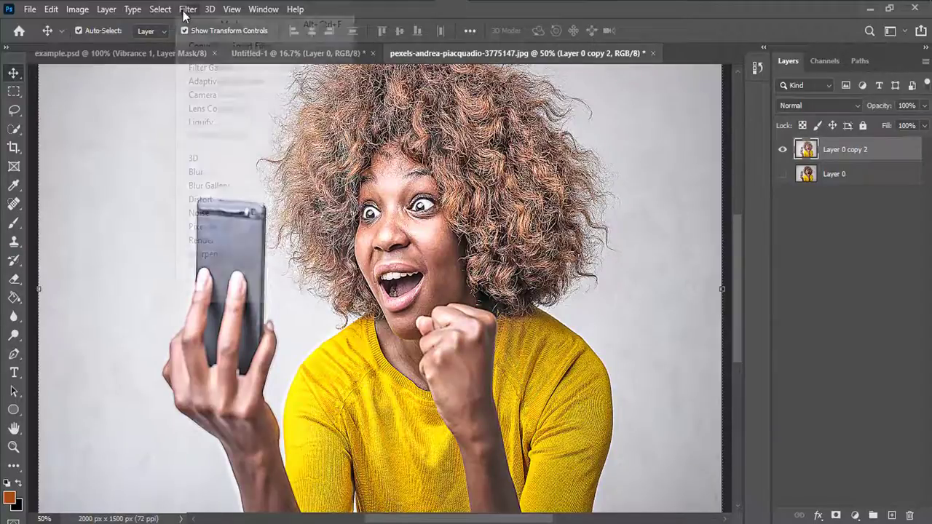
Step: Apply the Stylize > Diffuse filter in Anisotropic mode to Layer 0 copy 2
mouse_move(204, 268)
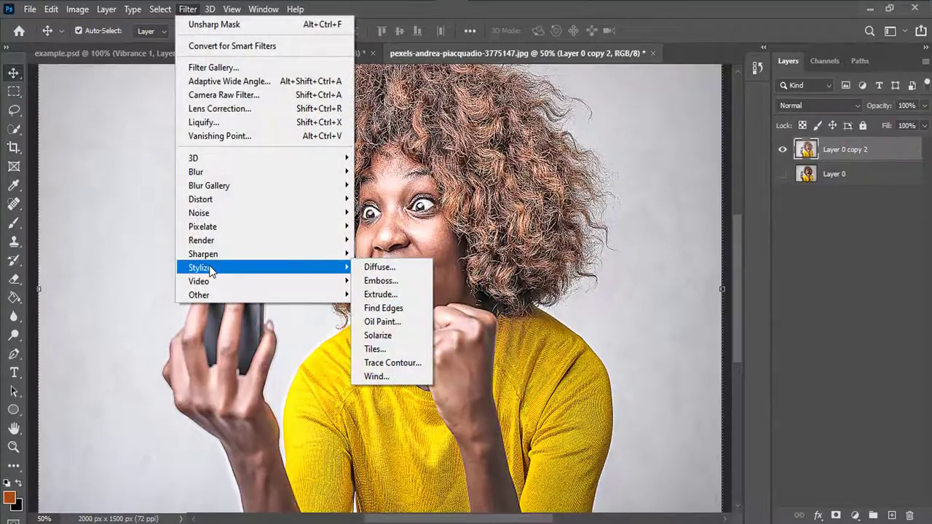
click(378, 267)
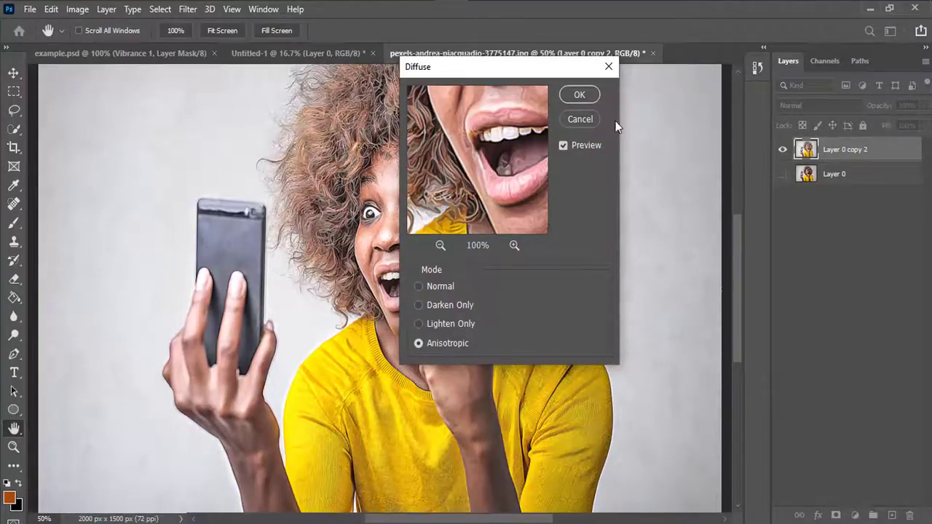
click(581, 96)
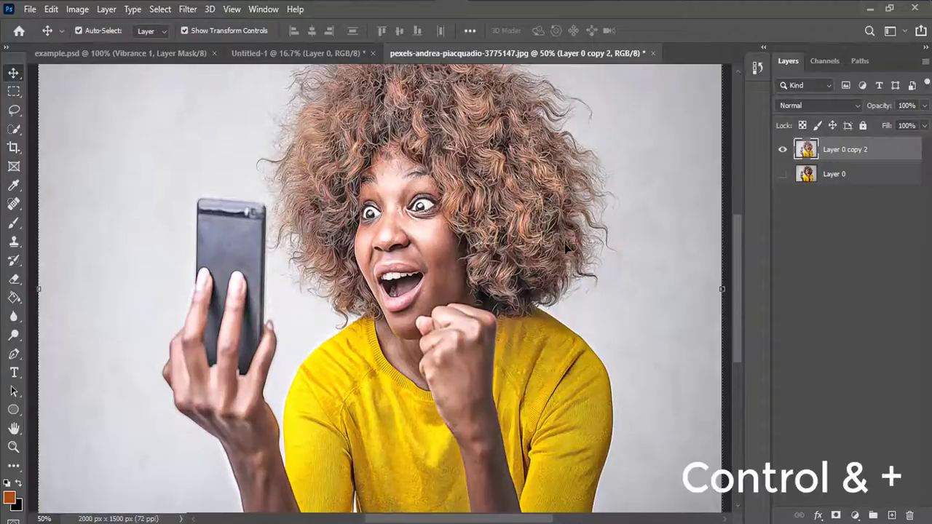
key(ctrl+plus)
key(ctrl+plus)
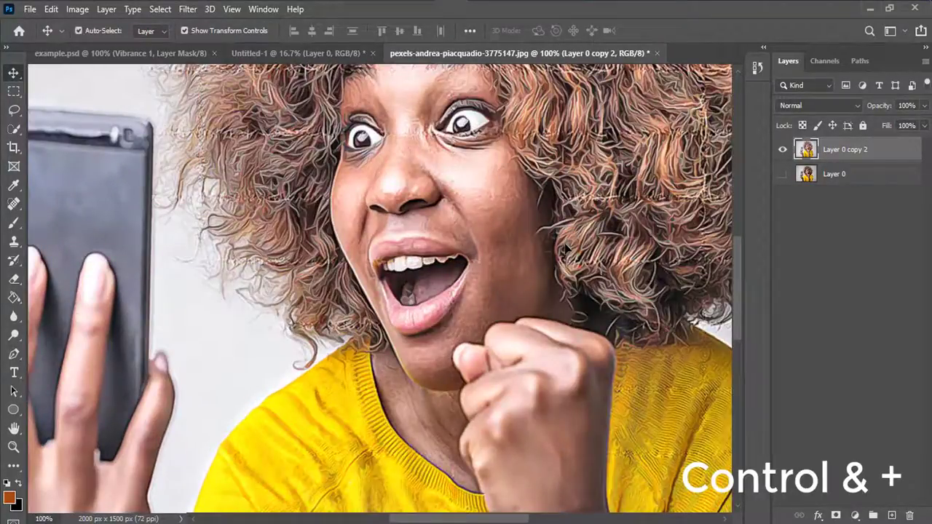
key(ctrl+minus)
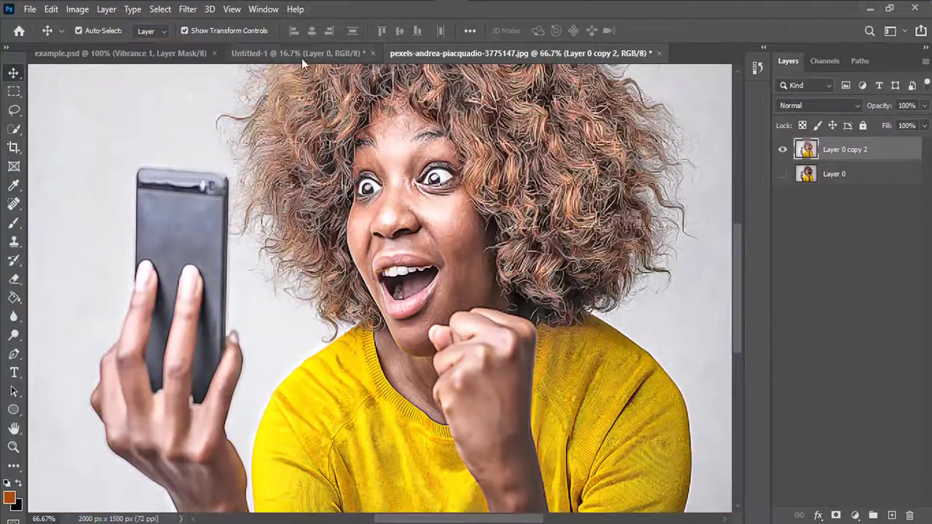
click(192, 58)
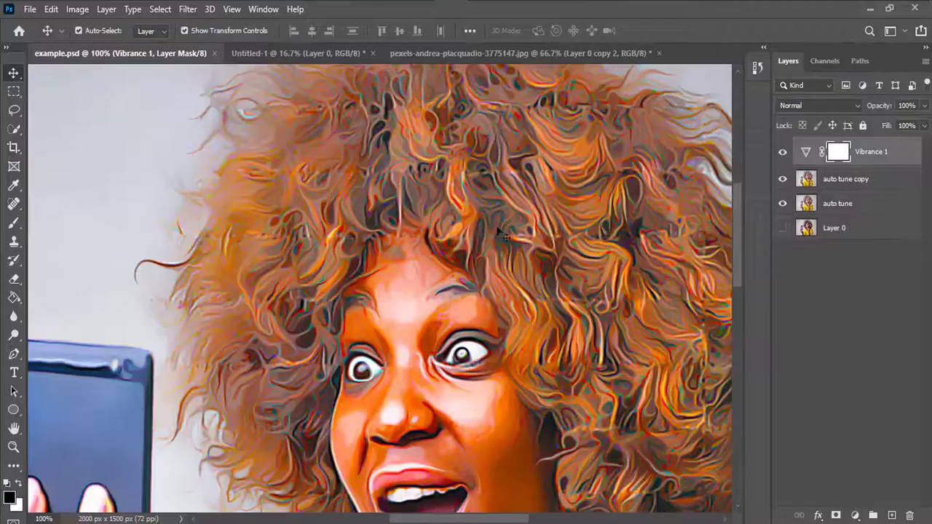
click(453, 51)
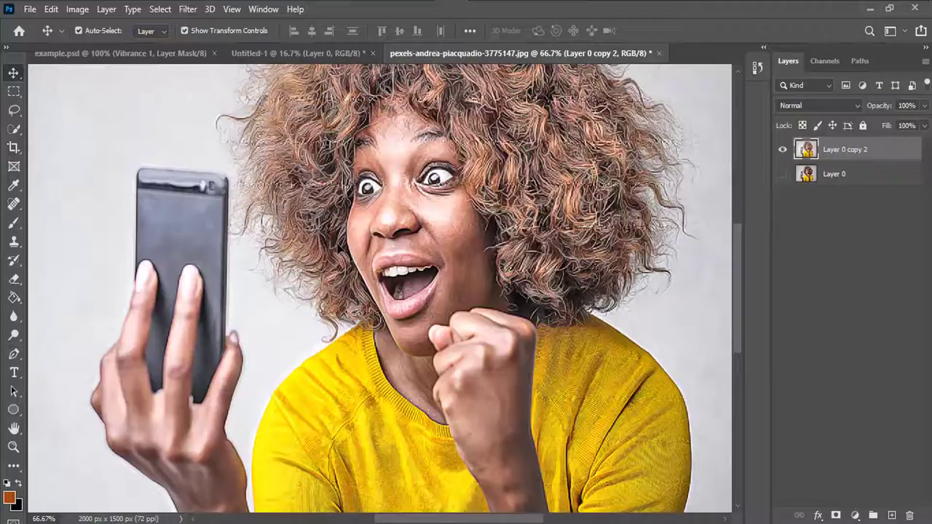
Step: Twice rotate the canvas 90° clockwise and reapply Diffuse
click(77, 10)
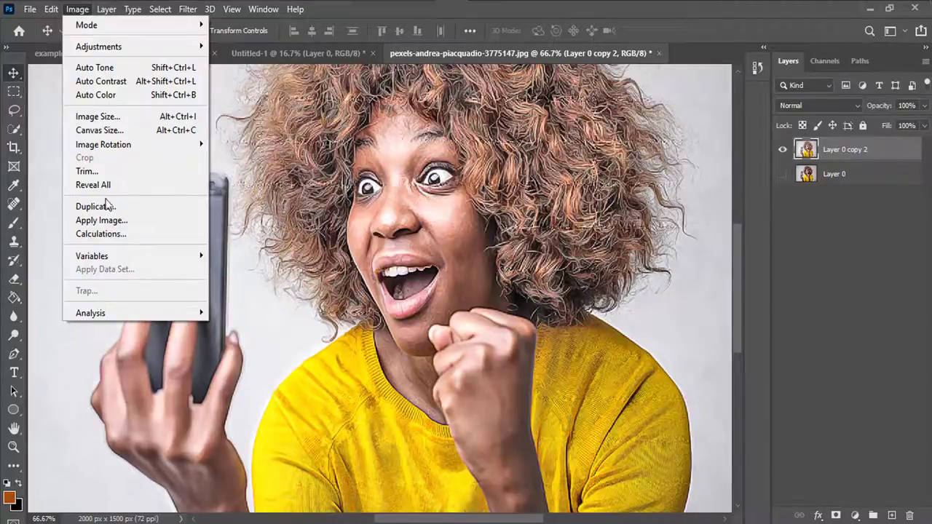
mouse_move(135, 148)
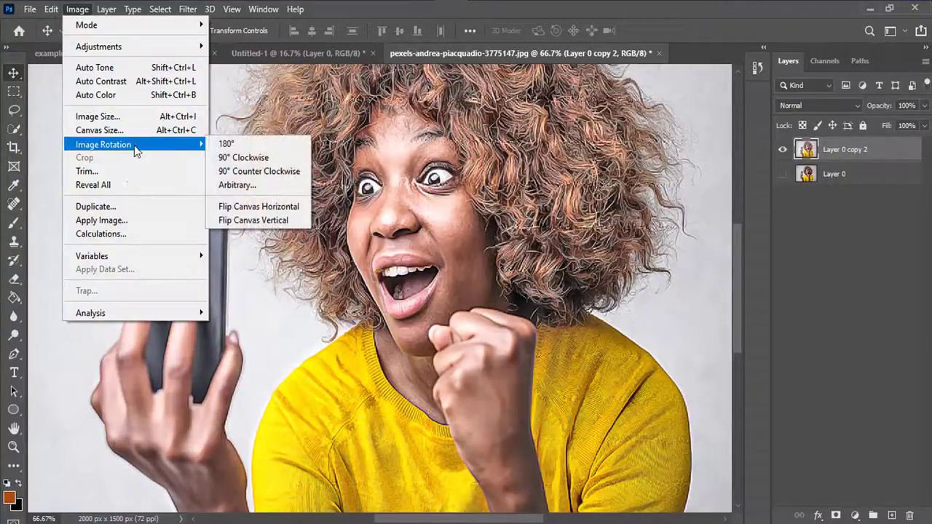
click(244, 156)
click(189, 10)
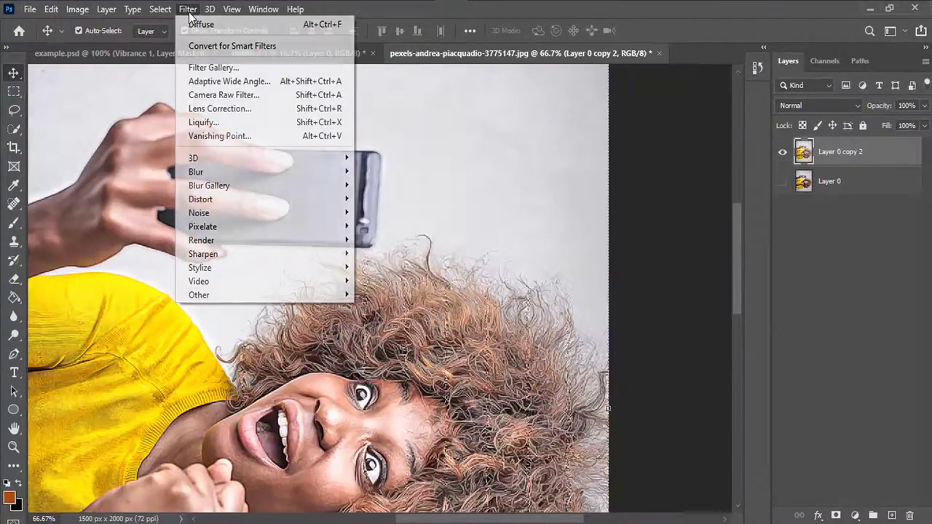
click(200, 24)
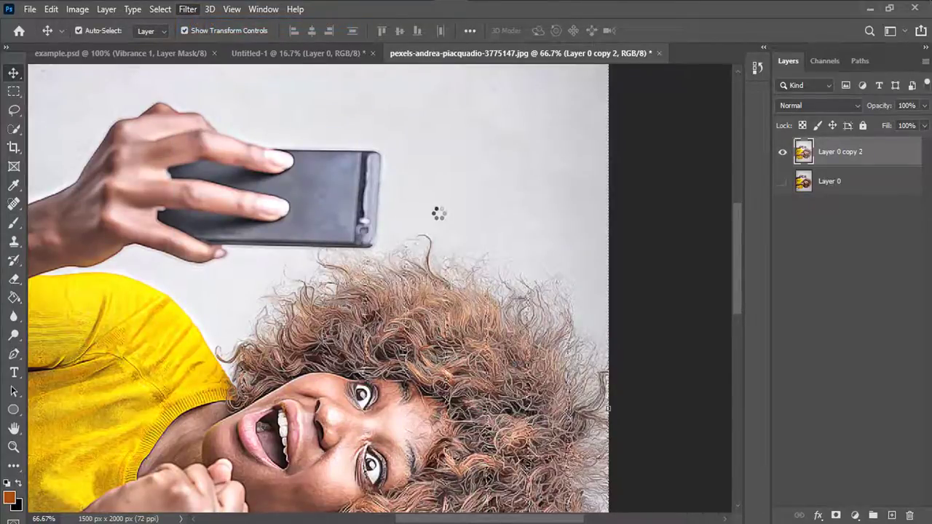
click(77, 10)
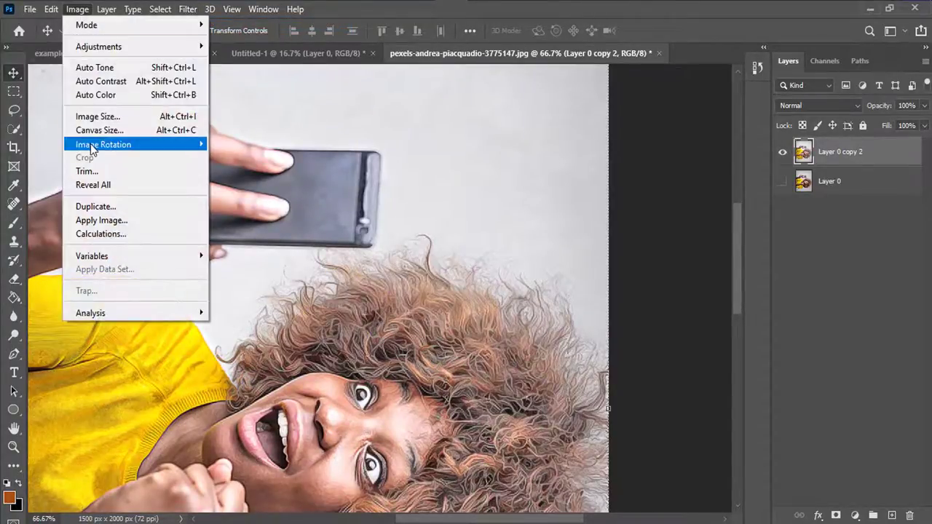
mouse_move(139, 145)
click(254, 158)
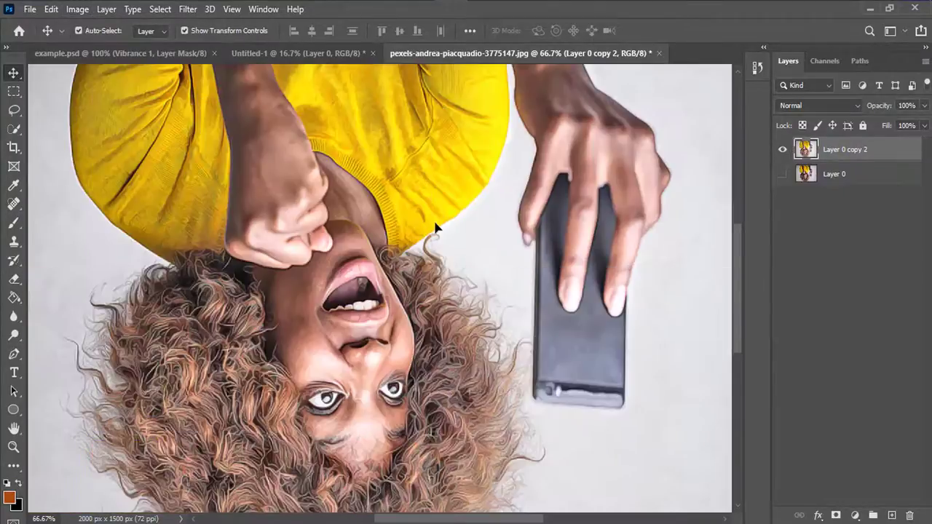
click(191, 10)
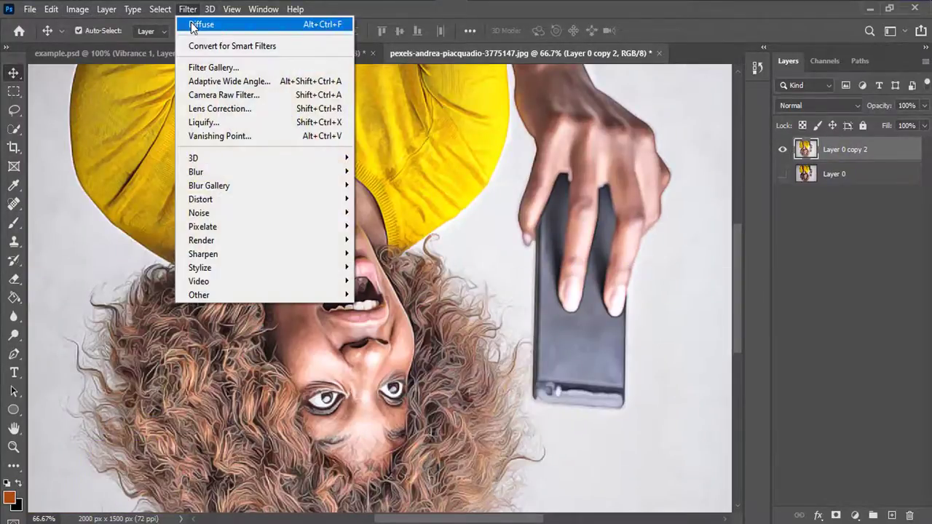
click(191, 24)
Step: Rotate 90° clockwise, Diffuse again, and rotate once more to bring the portrait upright
click(78, 10)
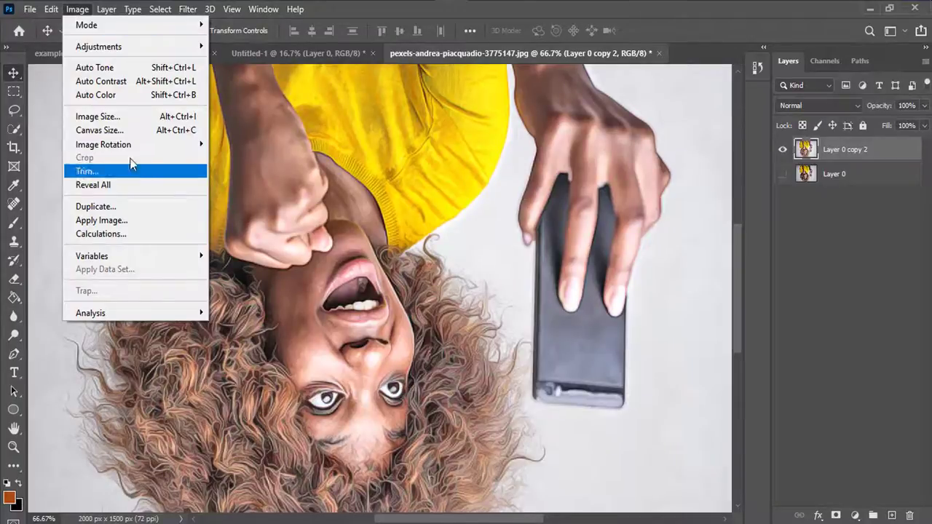
mouse_move(141, 146)
click(242, 158)
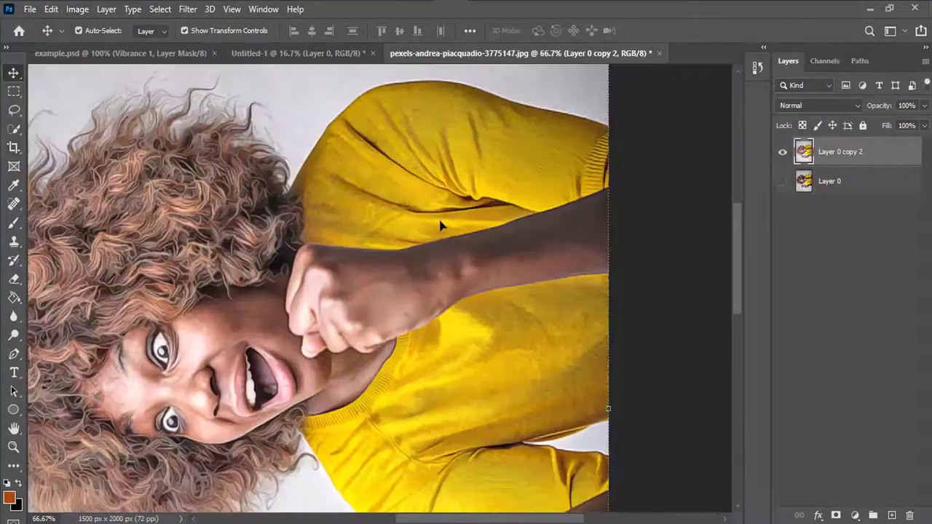
click(187, 9)
click(191, 24)
click(77, 9)
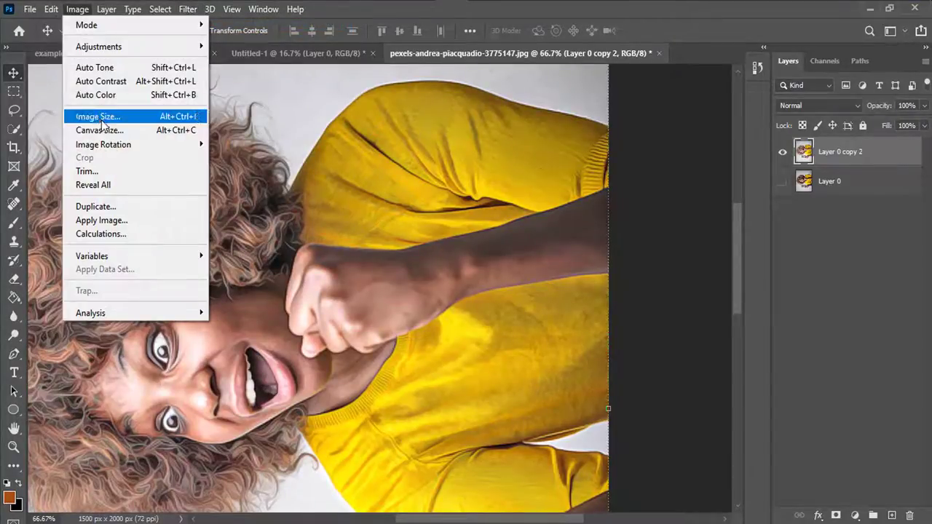
mouse_move(117, 146)
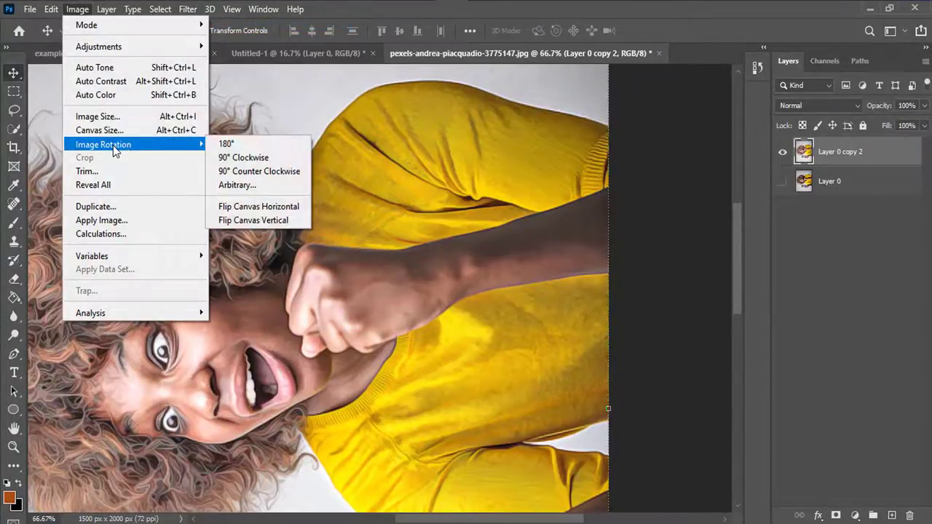
click(243, 159)
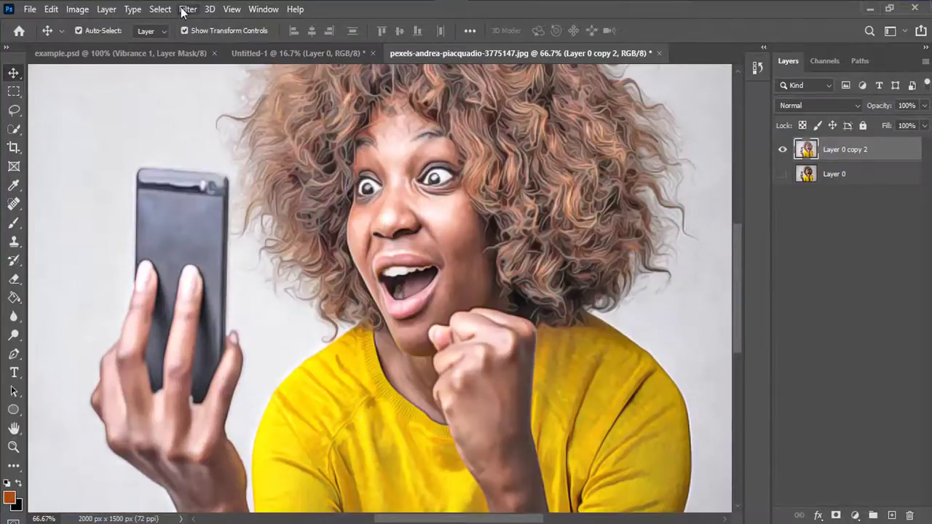
click(186, 9)
Step: Reapply Diffuse to the upright portrait, compare against example.psd, and return to the pexels photo
click(198, 26)
click(132, 58)
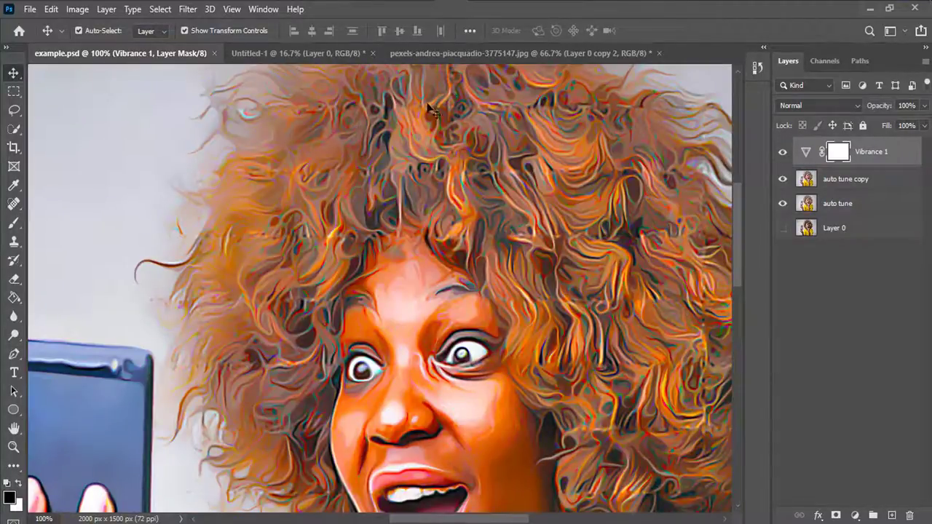
click(441, 59)
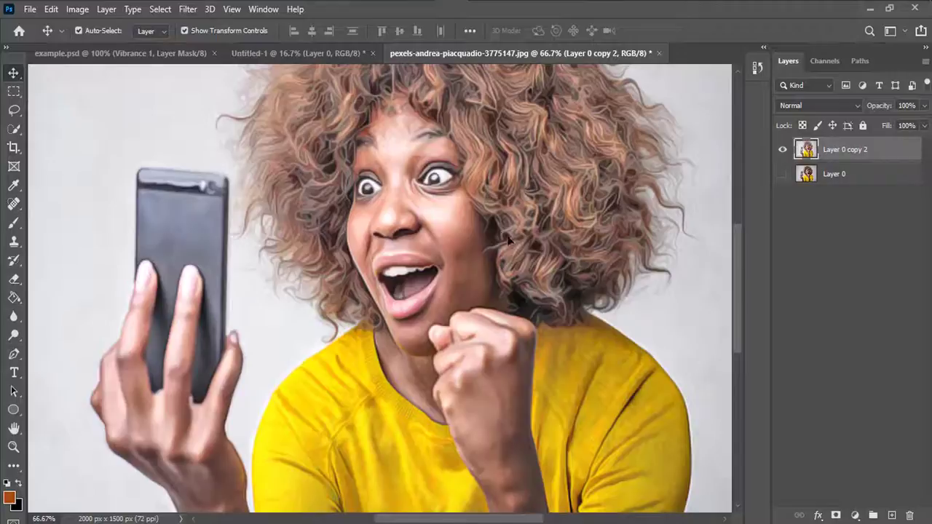
Step: Apply Reduce Noise at Strength 10 with Preserve Details, Color Noise and Sharpen Details at 0
click(187, 9)
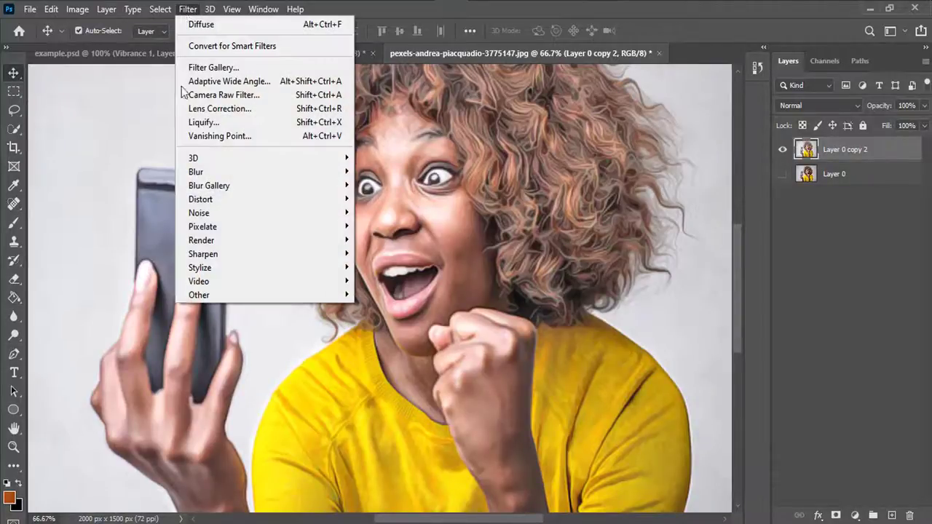
mouse_move(198, 213)
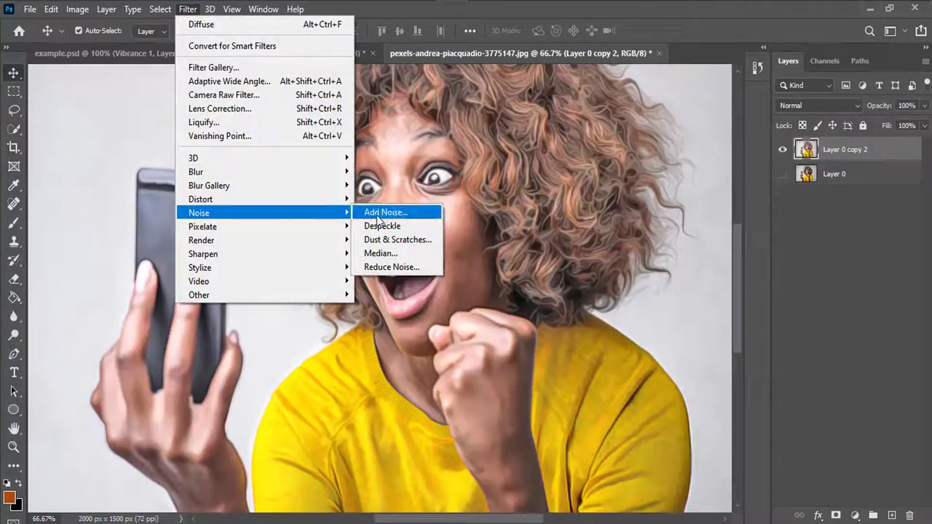
click(384, 269)
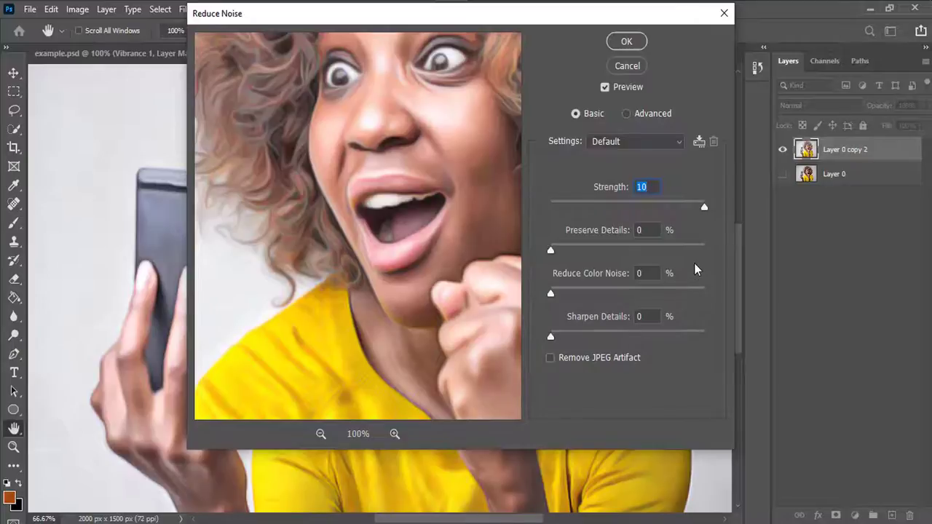
click(616, 41)
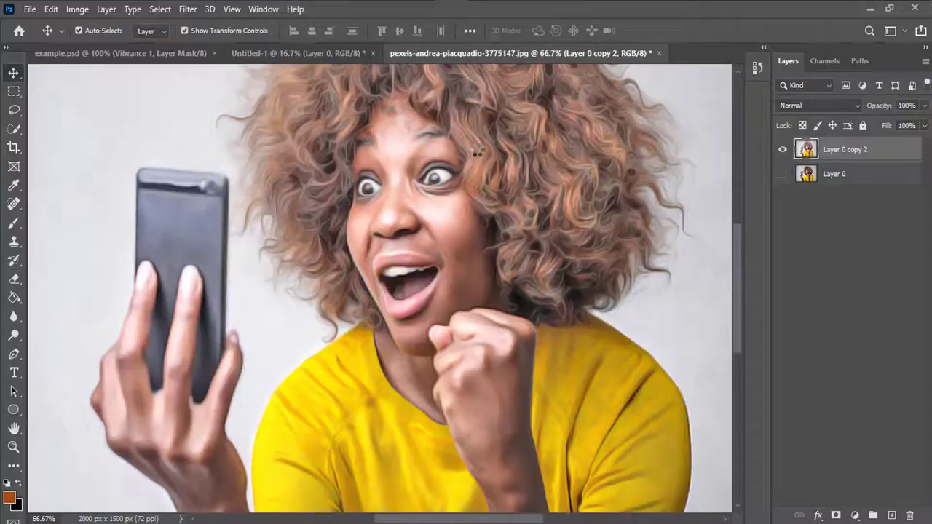
Step: Apply Unsharp Mask with its default settings to Layer 0 copy 2
click(187, 10)
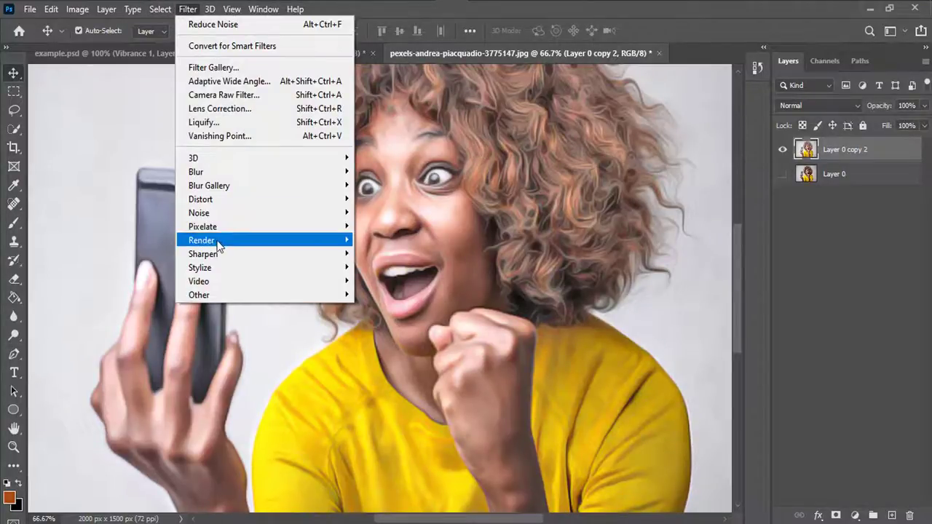
mouse_move(217, 253)
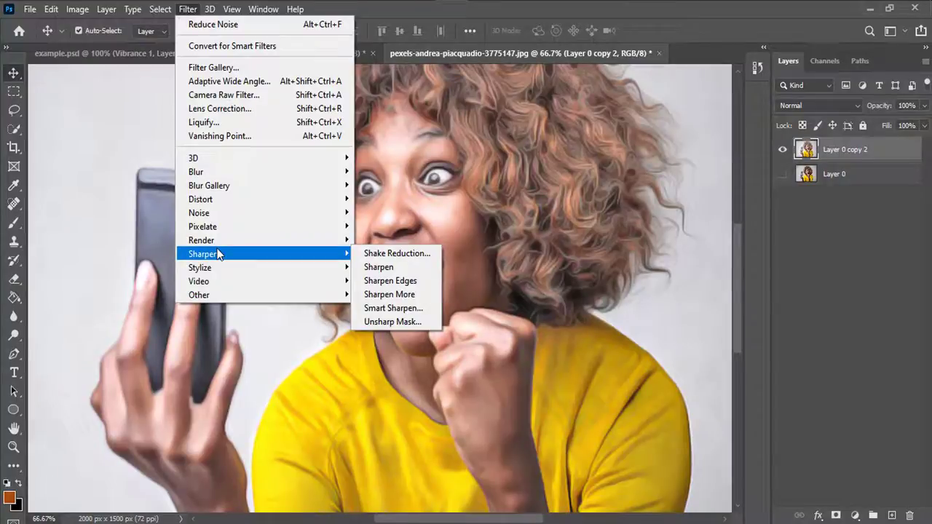
click(390, 322)
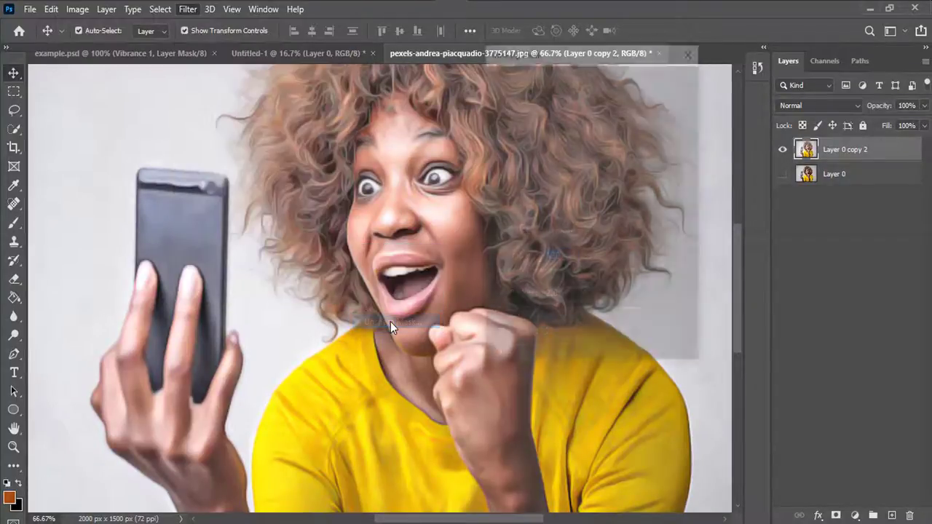
click(659, 79)
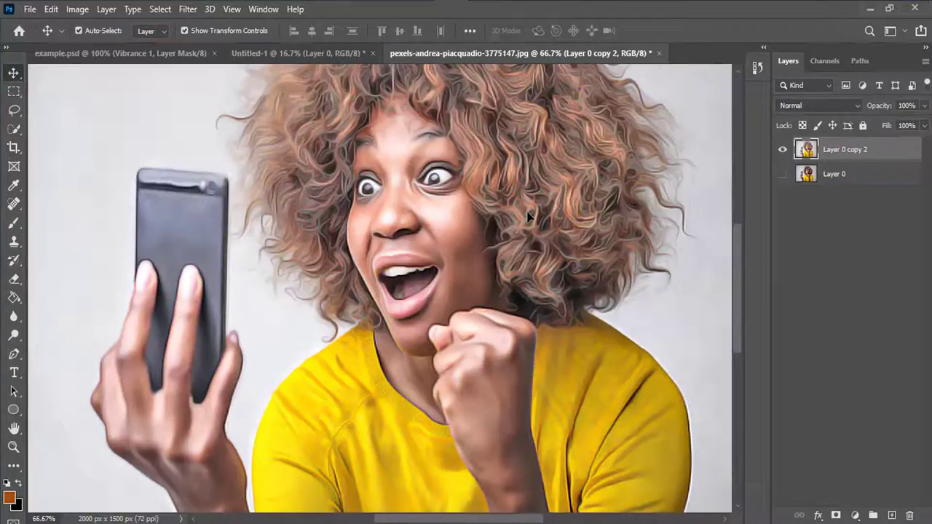
Step: Duplicate the portrait layer, apply a 2.0-pixel High Pass, and set it to Overlay blend mode
key(ctrl+j)
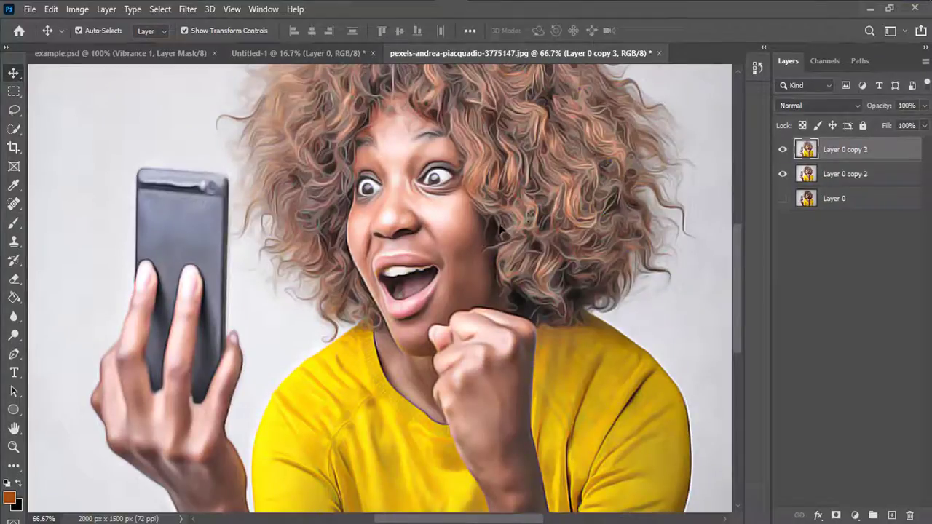
click(183, 12)
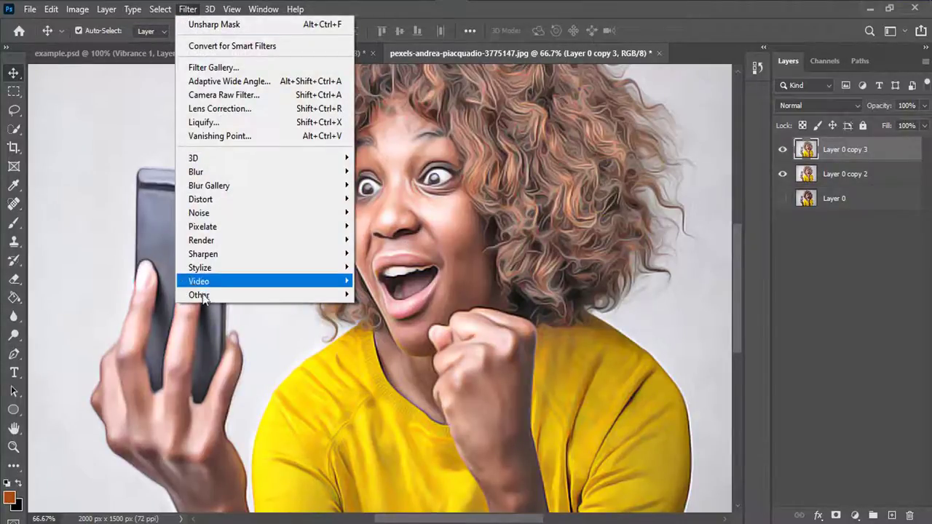
mouse_move(205, 296)
click(380, 309)
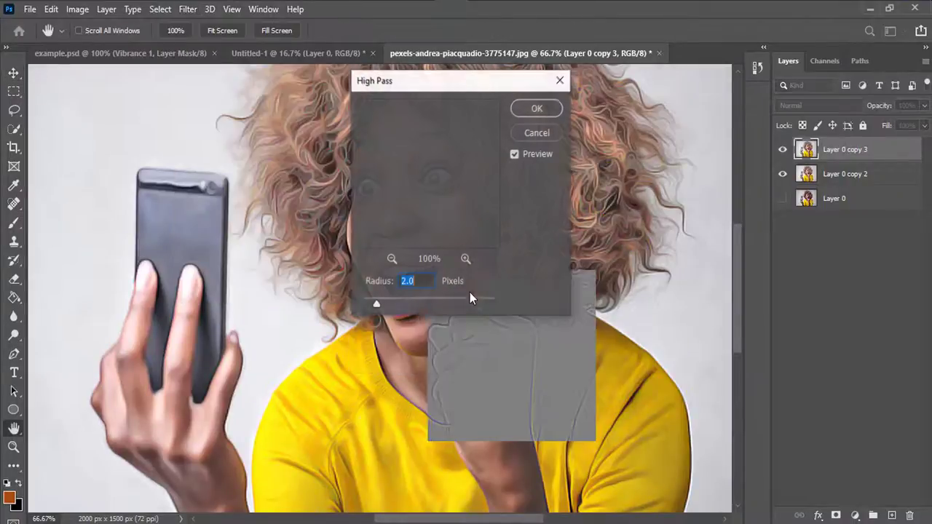
click(541, 111)
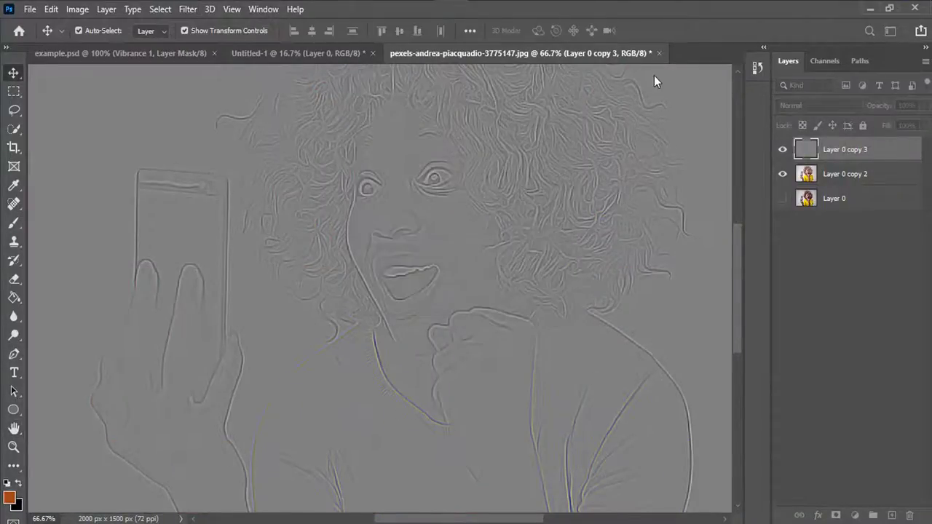
click(826, 107)
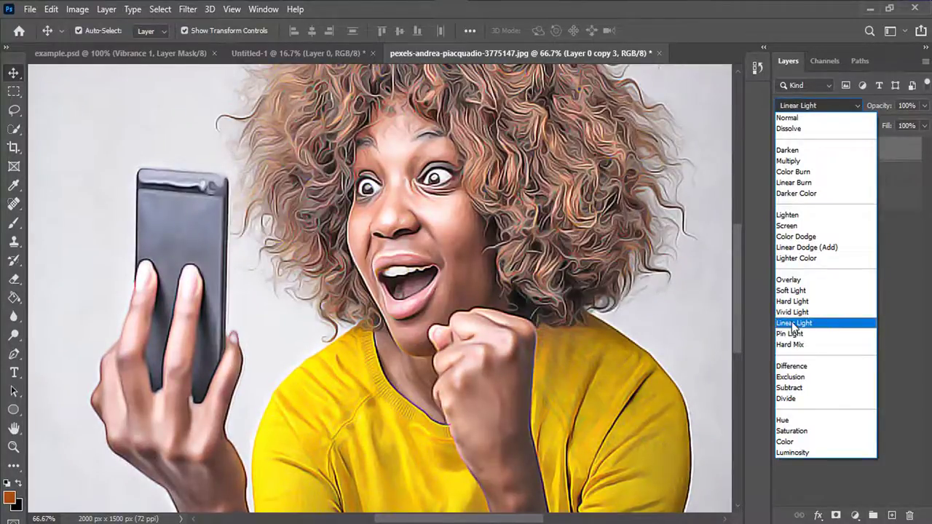
click(788, 280)
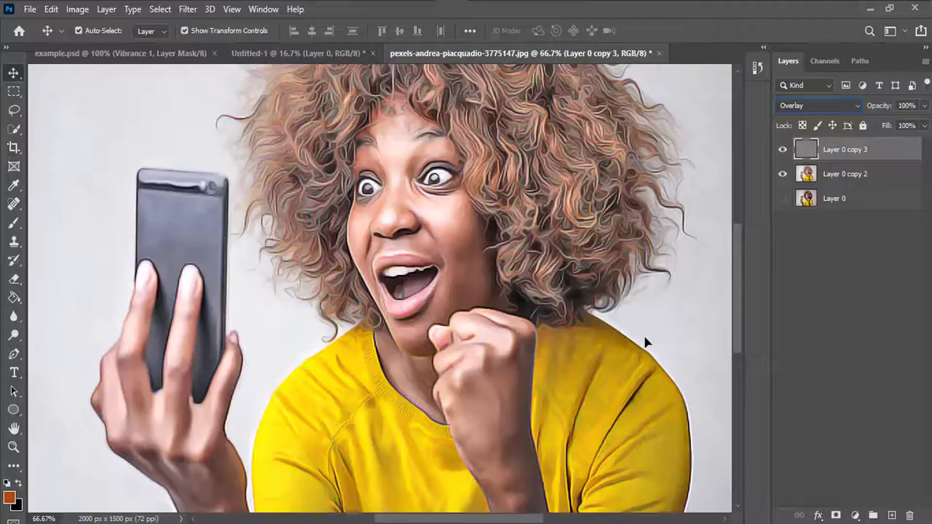
Step: Merge Layer 0 copy 2 with the selected layer and duplicate the merged layer
shift+click(866, 180)
right_click(866, 180)
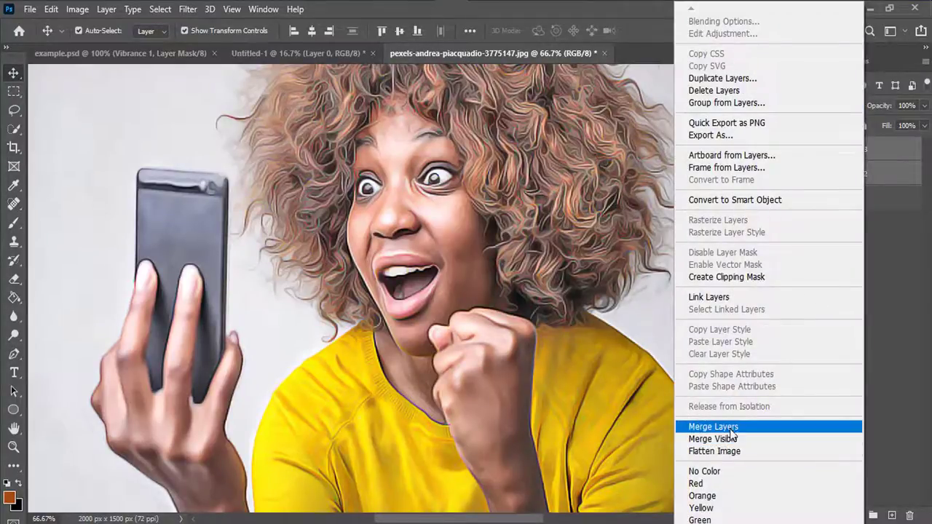
click(731, 432)
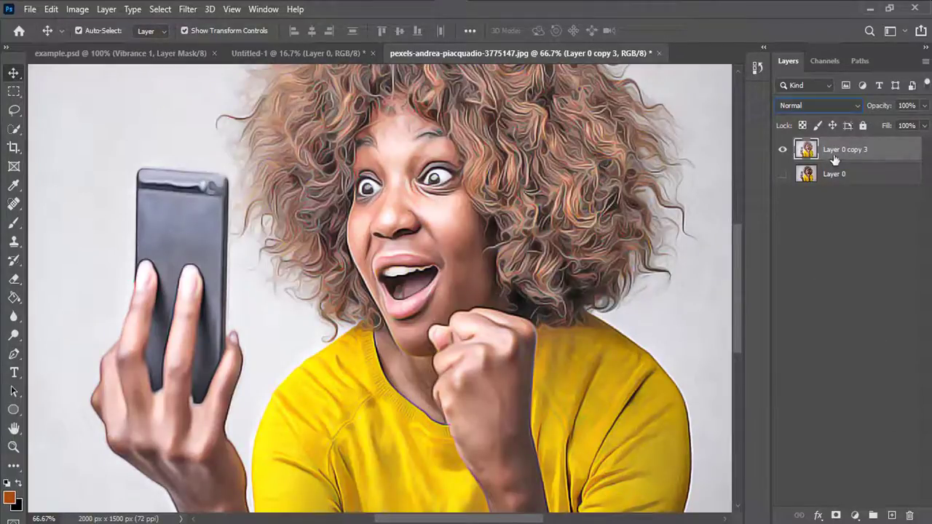
key(ctrl)
key(ctrl+j)
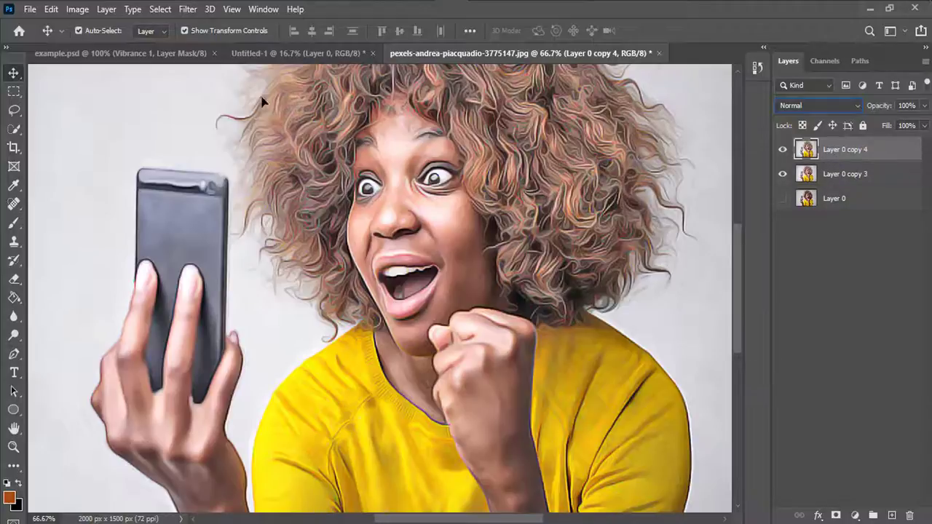
Step: Apply Auto Tone to the duplicate and lower its opacity
click(75, 13)
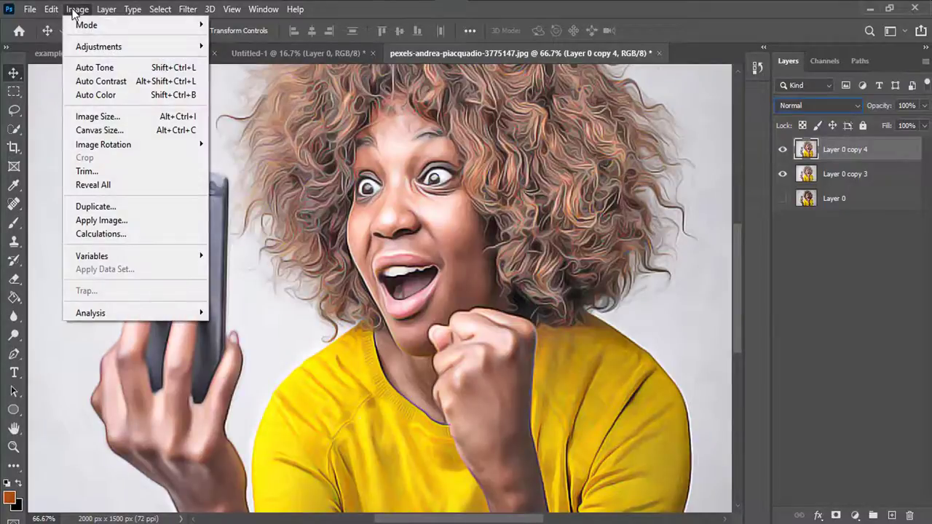
click(99, 66)
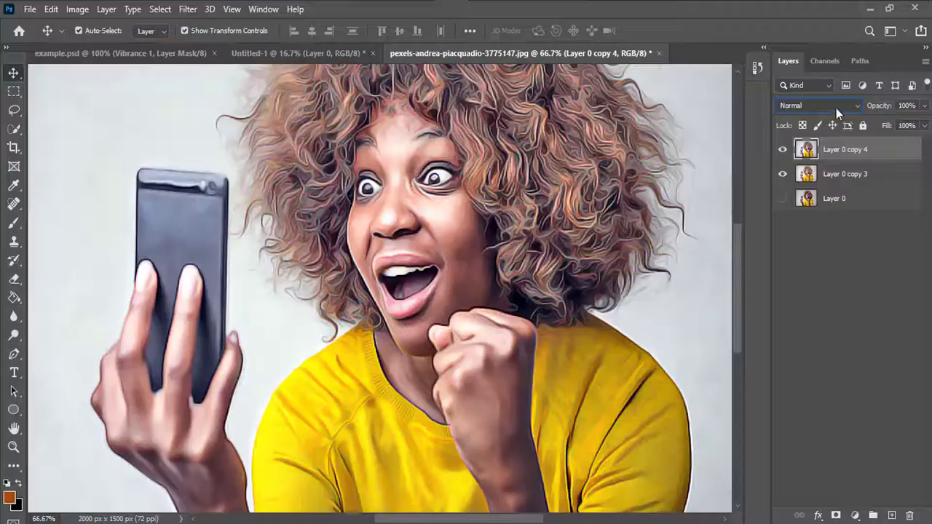
click(925, 105)
drag(907, 126, 931, 124)
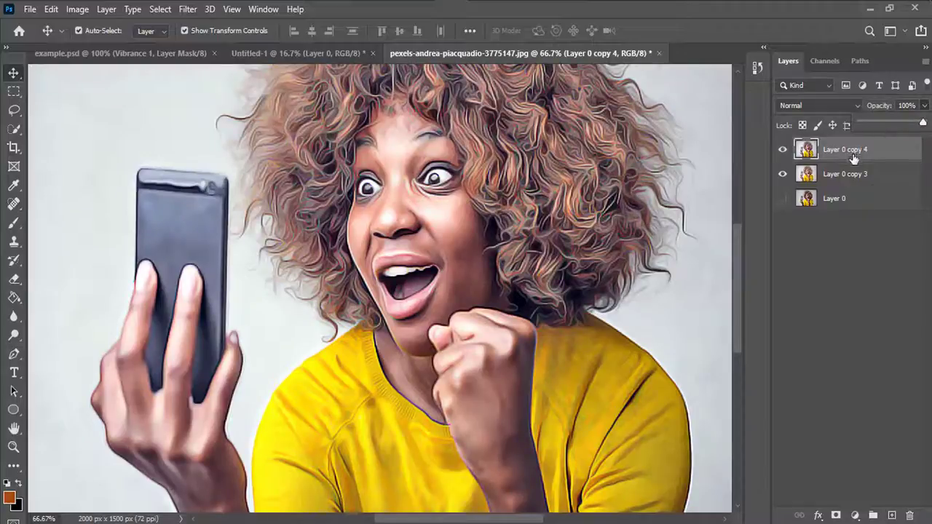
Step: Merge Layer 0 copy 3 with the auto-toned layer into one painted layer
shift+click(860, 175)
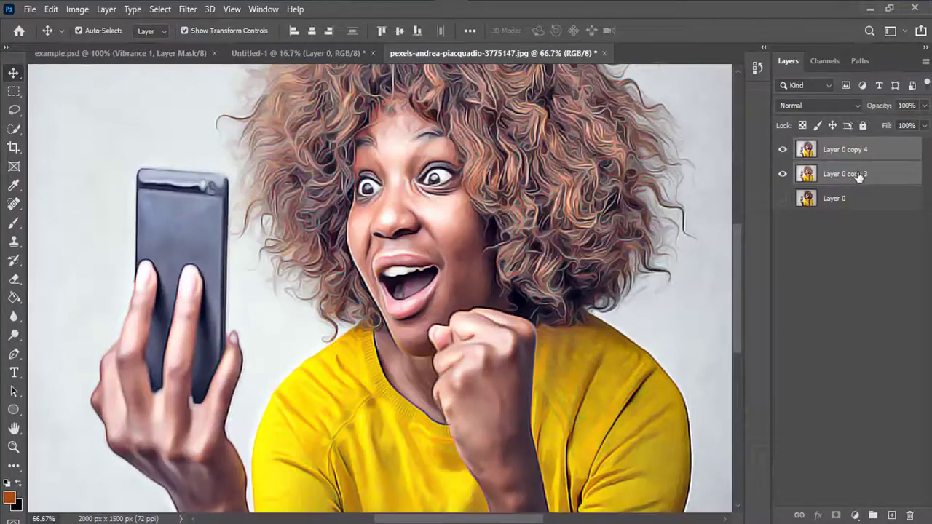
right_click(859, 177)
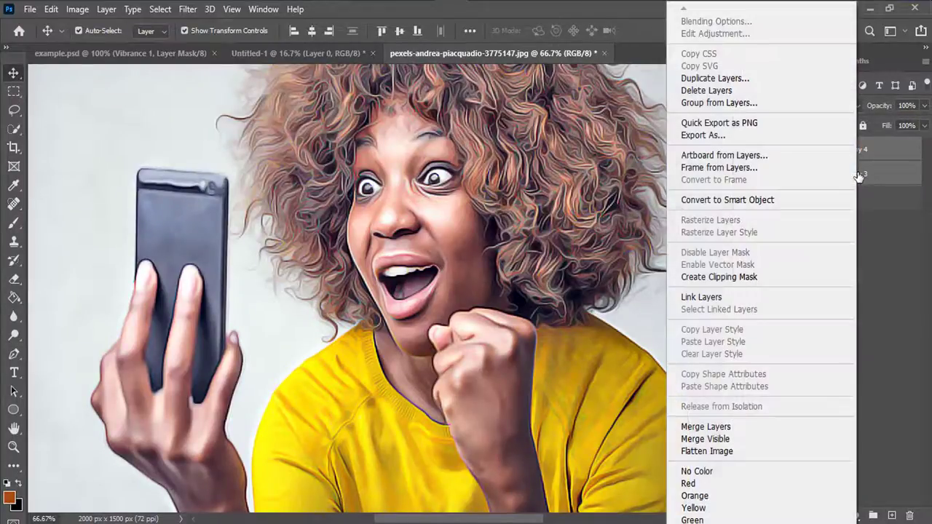
click(704, 428)
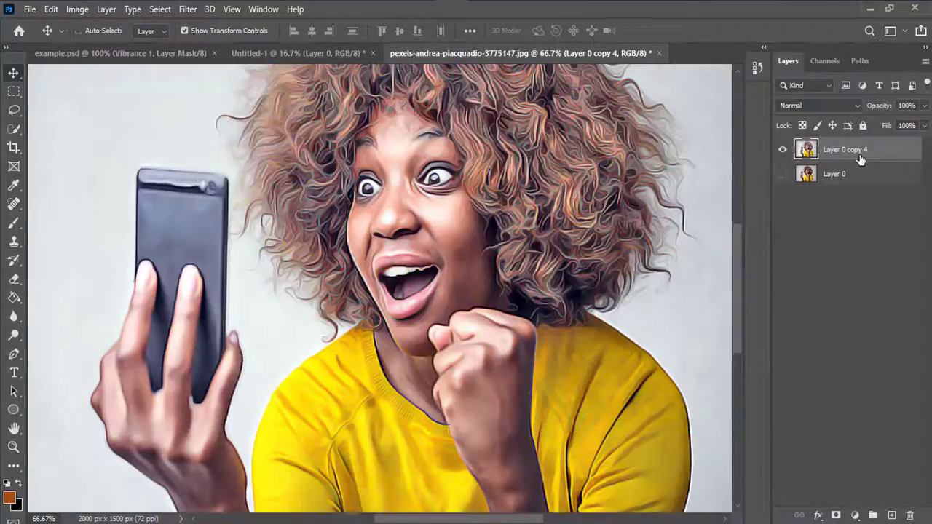
Step: Duplicate the merged layer and apply Surface Blur with radius 20 and threshold 15
key(ctrl+j)
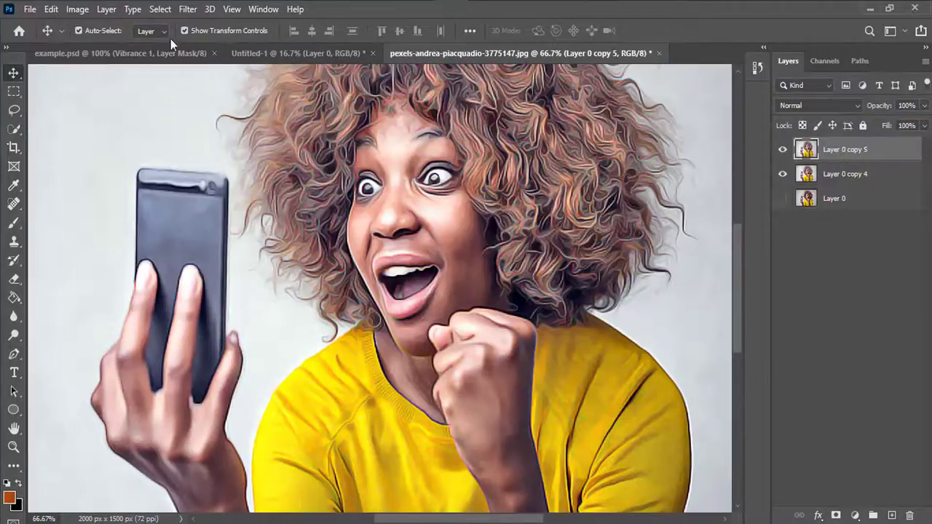
click(187, 10)
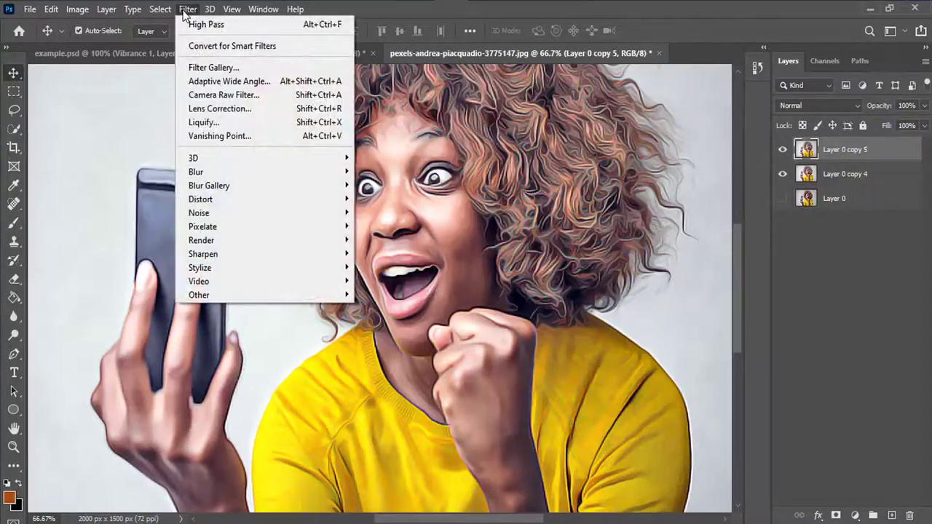
mouse_move(200, 172)
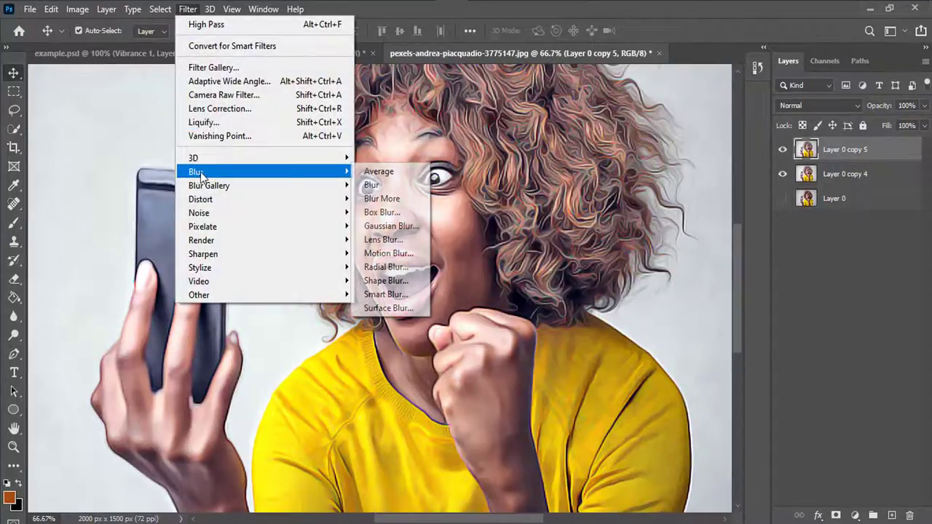
click(390, 310)
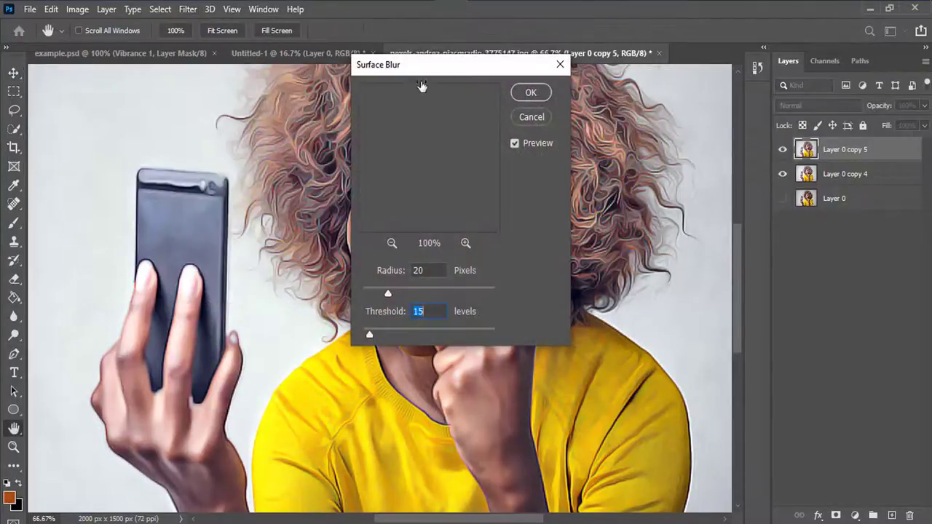
drag(419, 71, 533, 65)
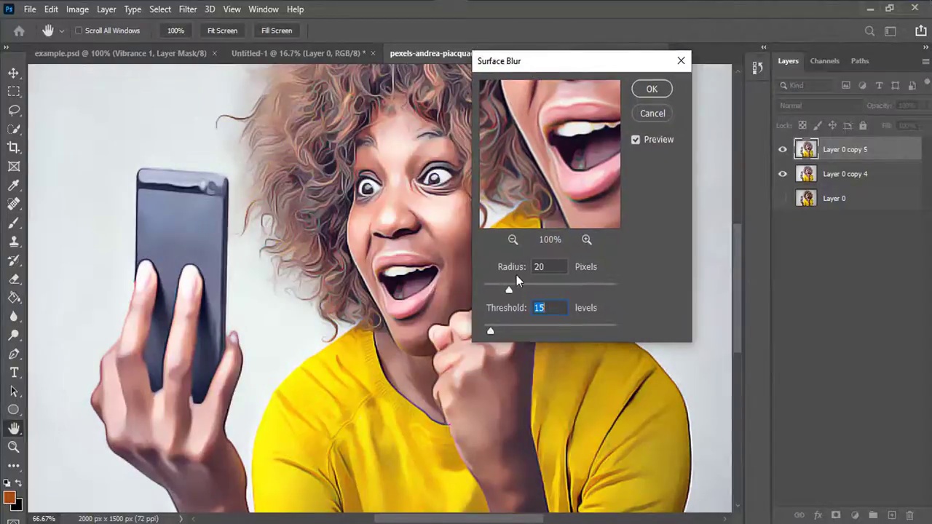
click(654, 90)
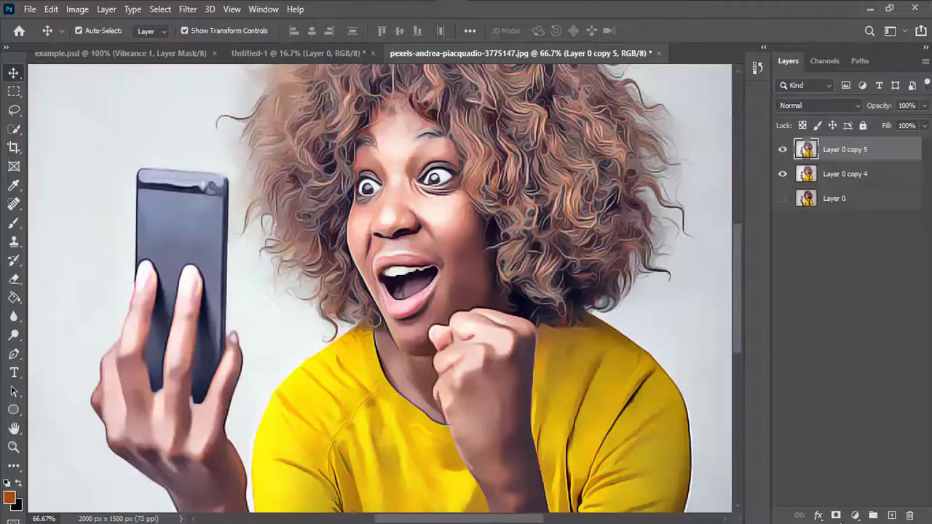
Step: Add a Vibrance adjustment layer at Vibrance +93, Saturation +53, then close its Properties panel
click(856, 516)
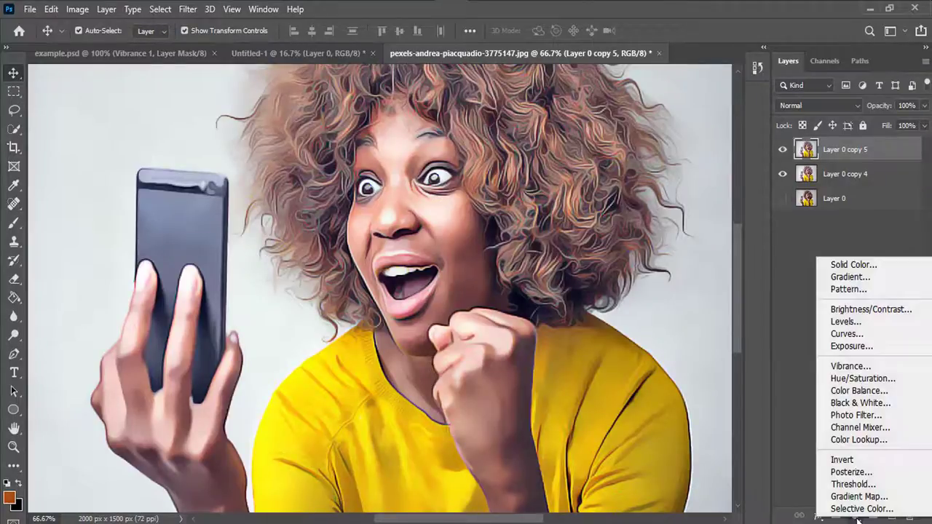
click(847, 368)
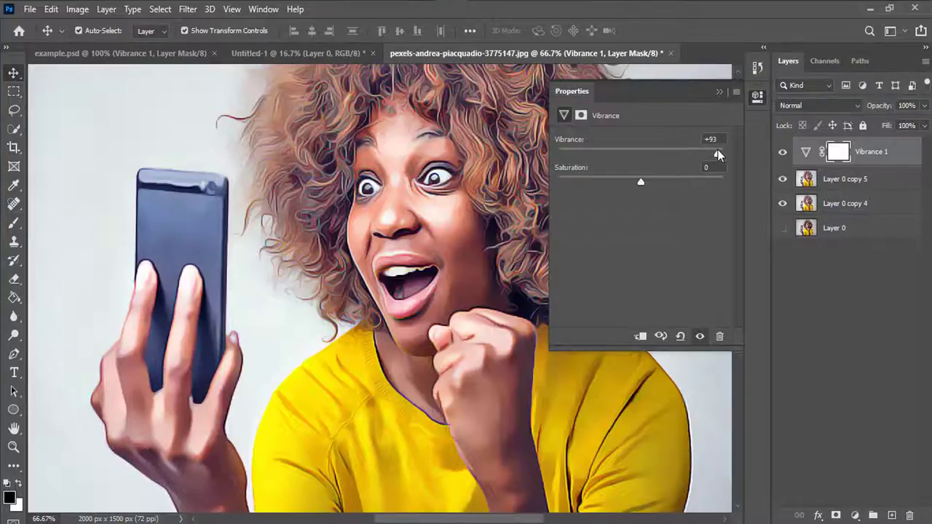
drag(639, 184, 688, 178)
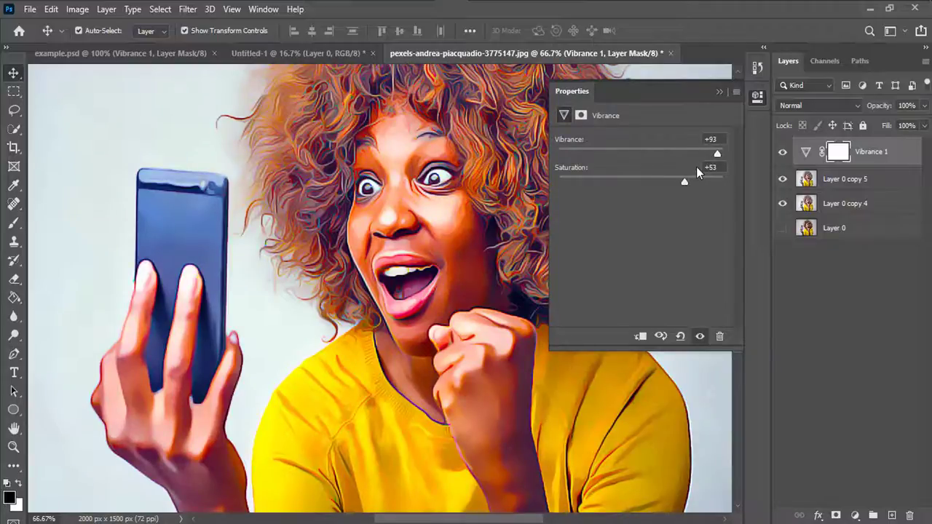
click(735, 92)
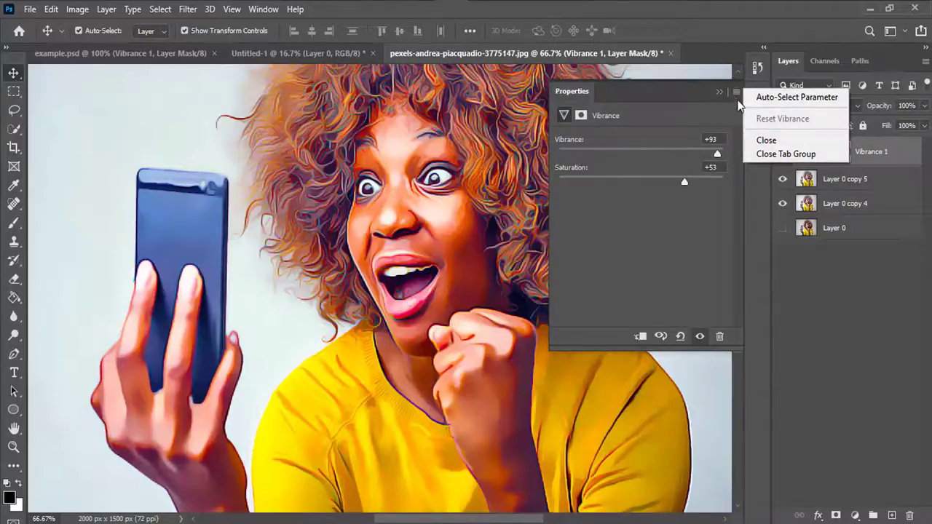
click(765, 154)
scroll(737, 268, up, 2)
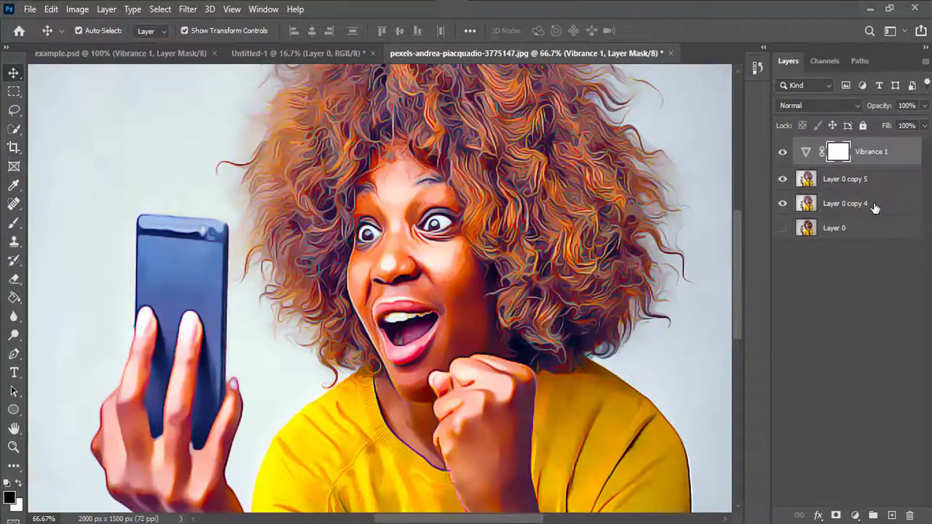
Step: Merge Vibrance 1 down through Layer 0 copy 4 into a single layer
shift+click(875, 208)
right_click(874, 209)
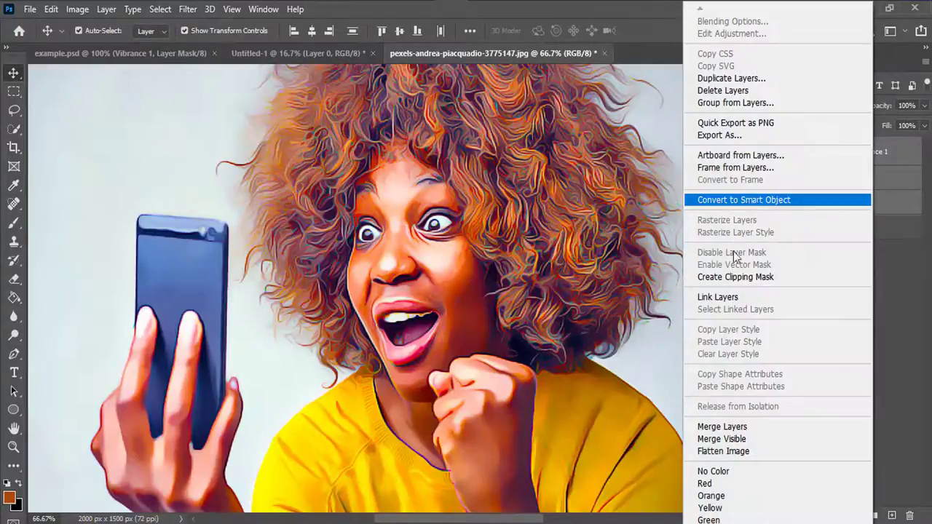
click(721, 427)
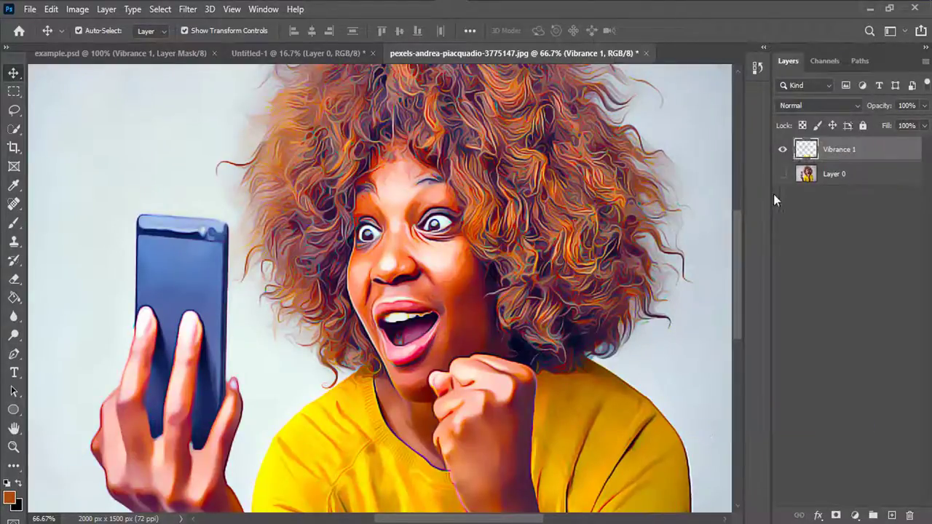
Step: Show Layer 0 and toggle the painted layer's visibility to compare it with the original photo
click(783, 174)
click(783, 150)
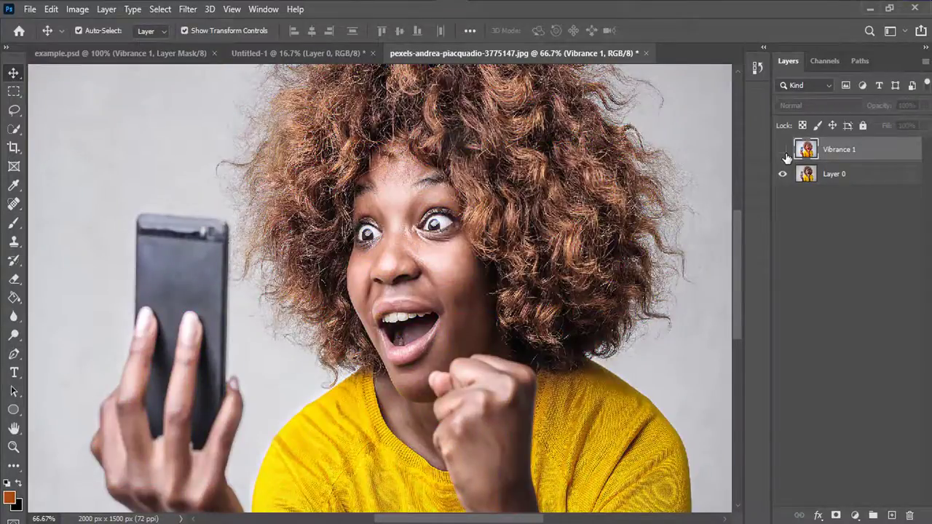
click(785, 153)
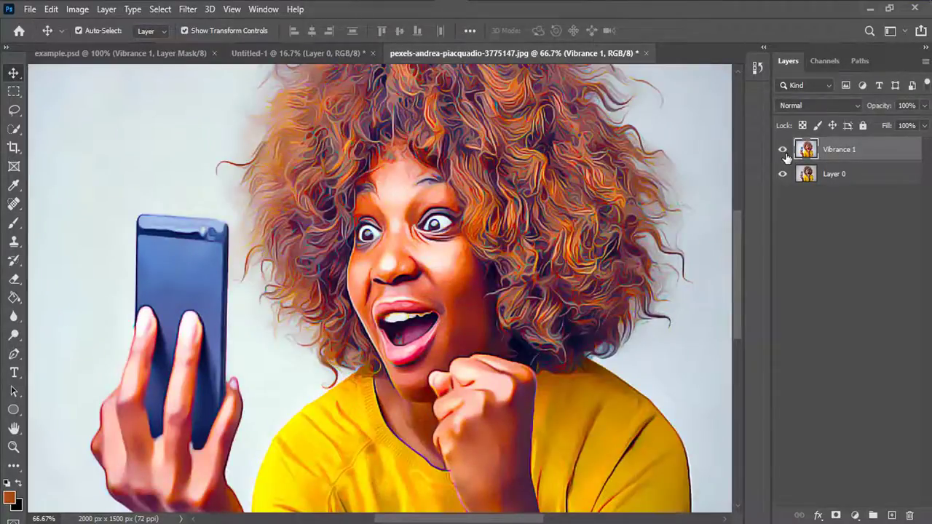
click(784, 150)
click(784, 150)
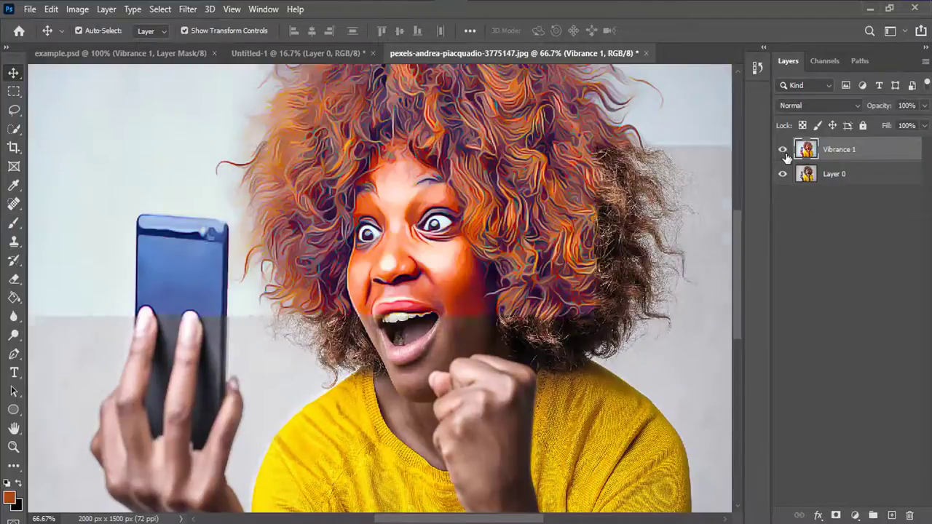